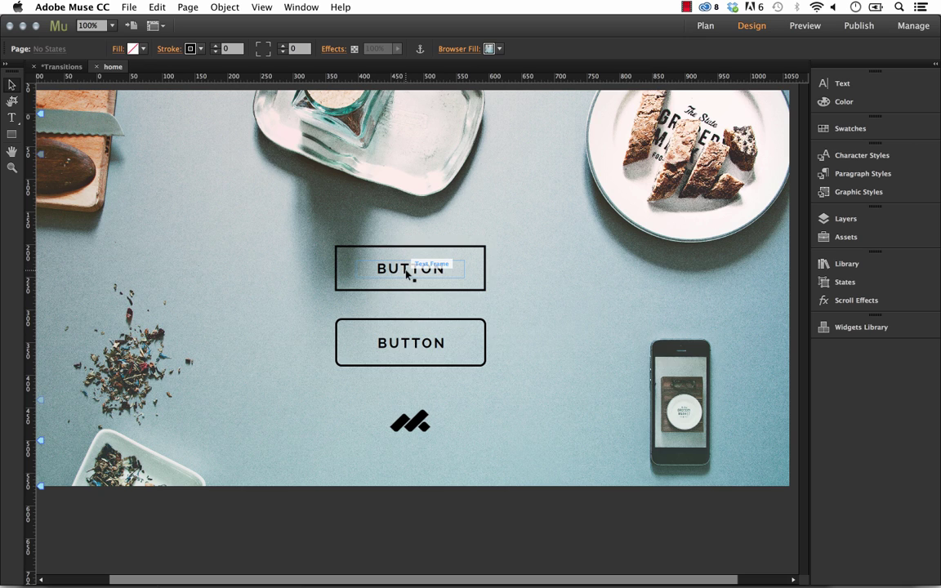
Step: Select the top BUTTON text frame to confirm it links to reload
left_click(406, 274)
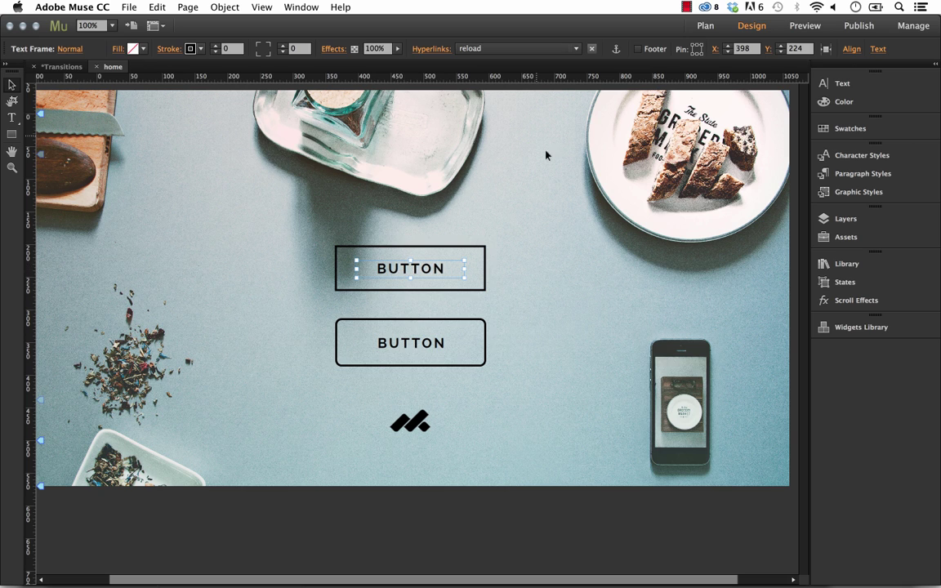
Step: Deselect the button text and preview the home page in Firefox from the File menu
left_click(563, 247)
left_click(129, 6)
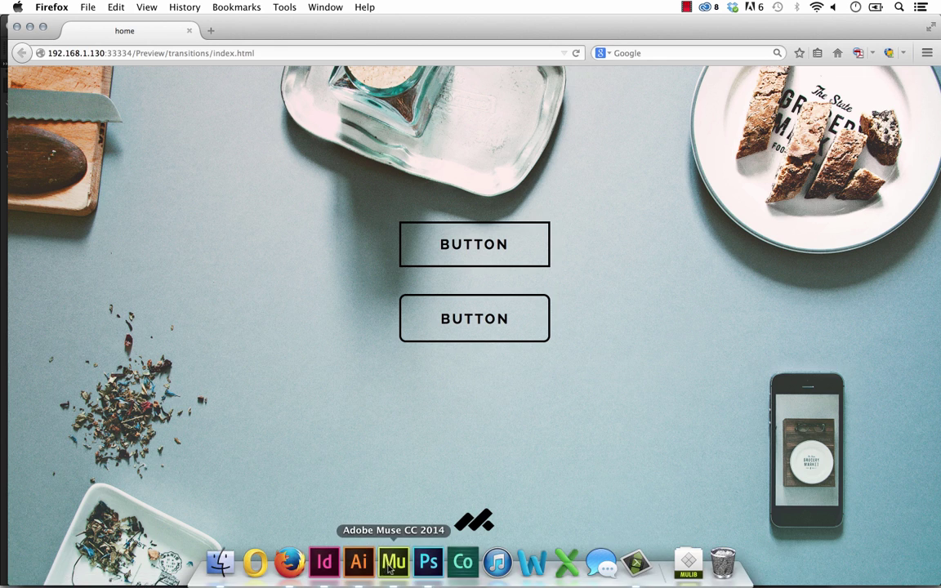
Step: Back in Muse, delete both BUTTON objects from the home page
left_click(395, 563)
left_click_drag(461, 368, 300, 240)
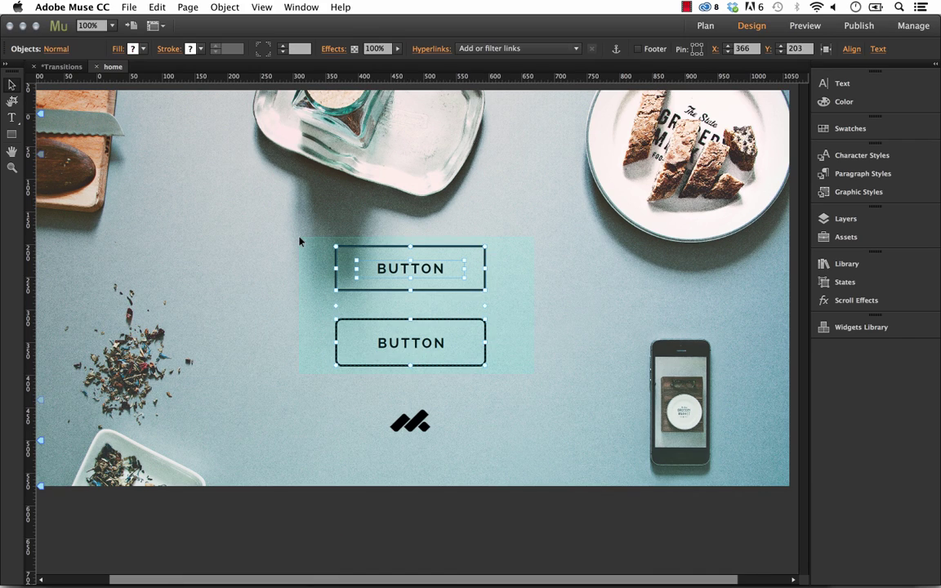
key("Delete")
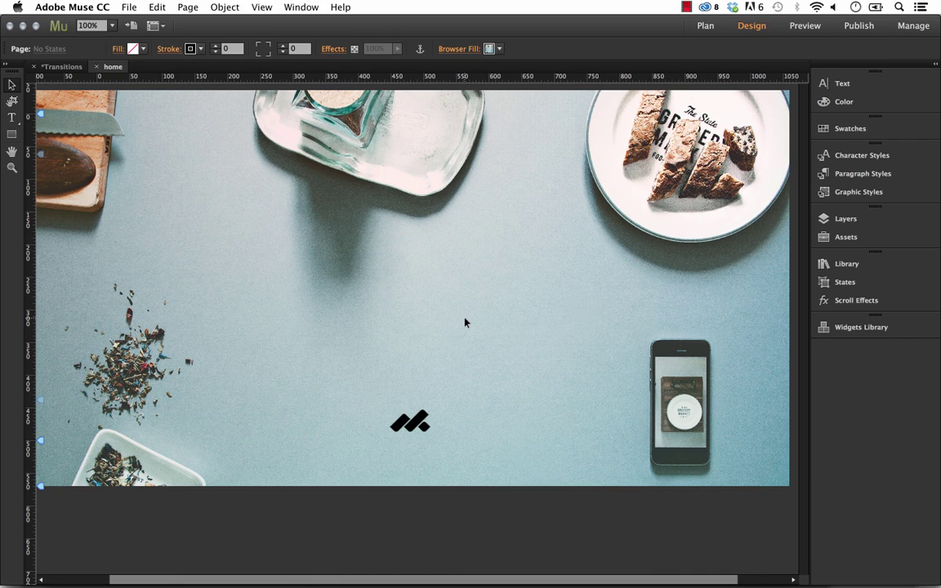
Step: Place a State Button widget from the Widgets Library's Buttons category near the page centre
left_click(858, 329)
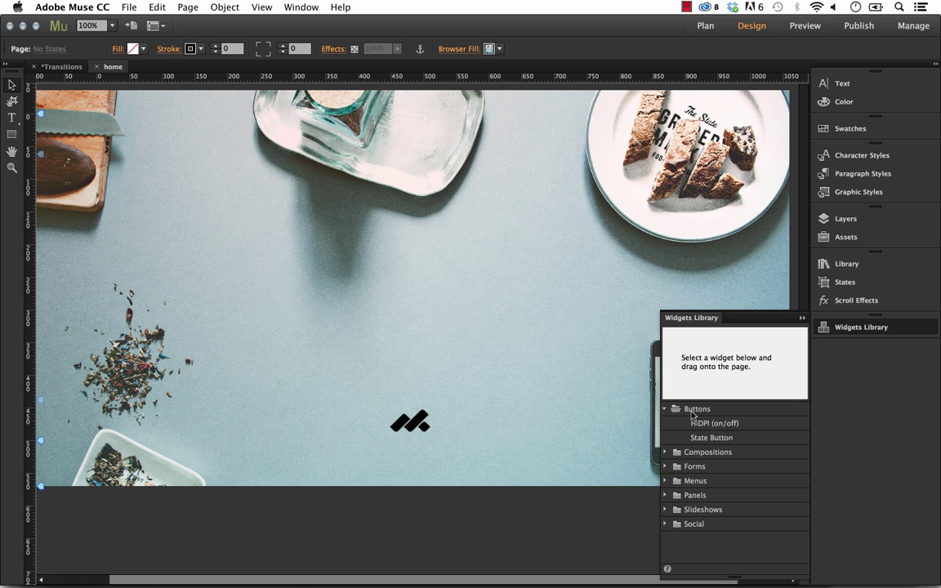
left_click(698, 413)
left_click(707, 439)
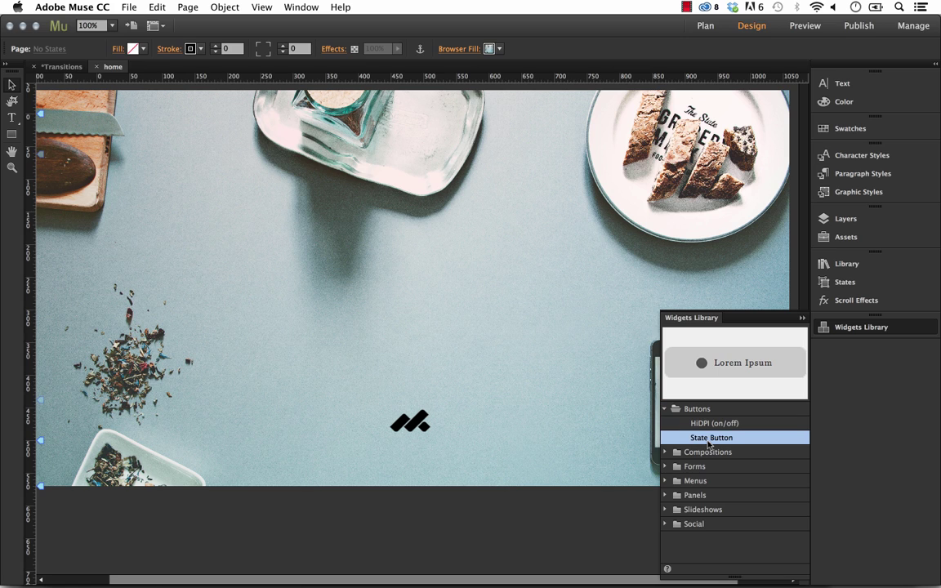
left_click_drag(694, 444, 342, 283)
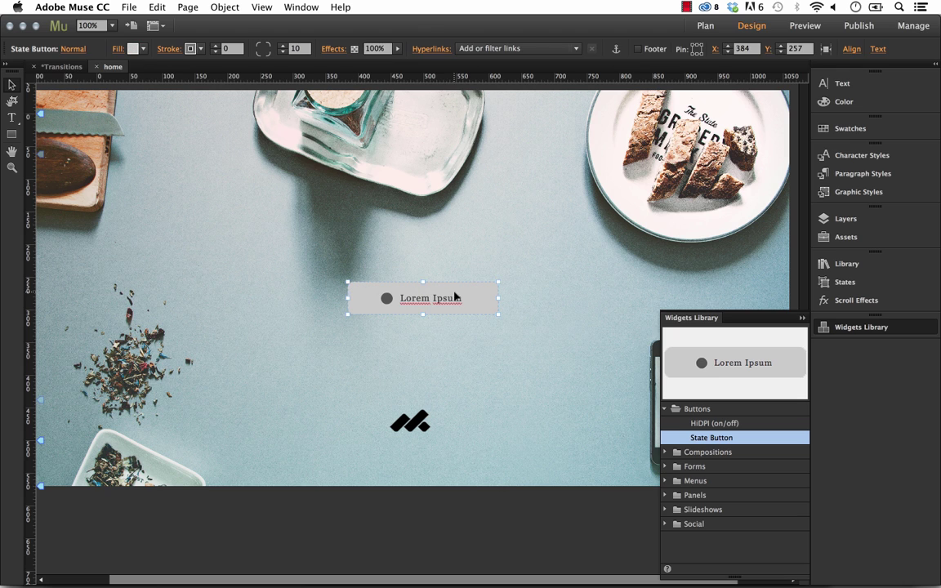
left_click_drag(445, 296, 447, 296)
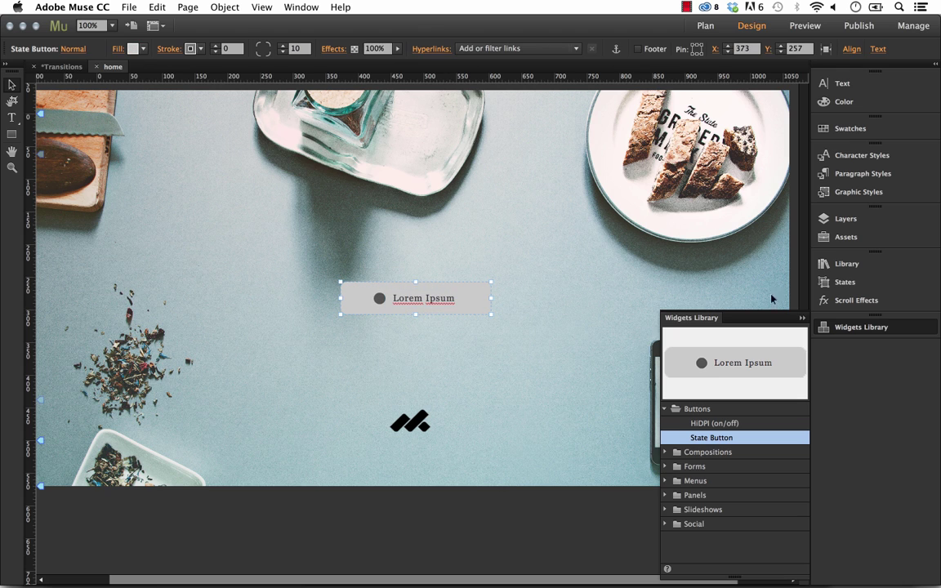
left_click(801, 319)
left_click(583, 261)
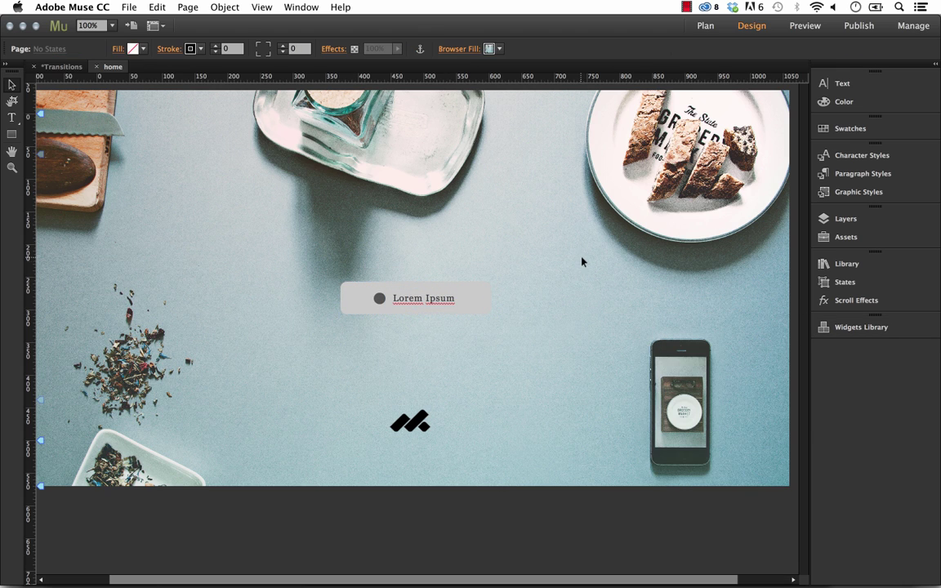
Step: Delete the Lorem Ipsum text and grey dot from inside the State Button
left_click(470, 293)
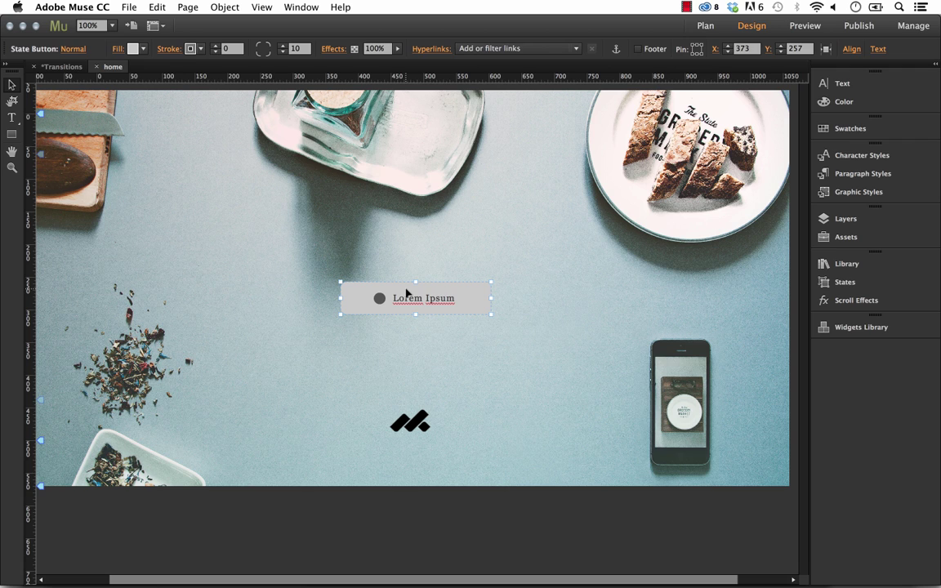
left_click(407, 215)
left_click(422, 301)
left_click(433, 301)
key("Delete")
left_click(378, 298)
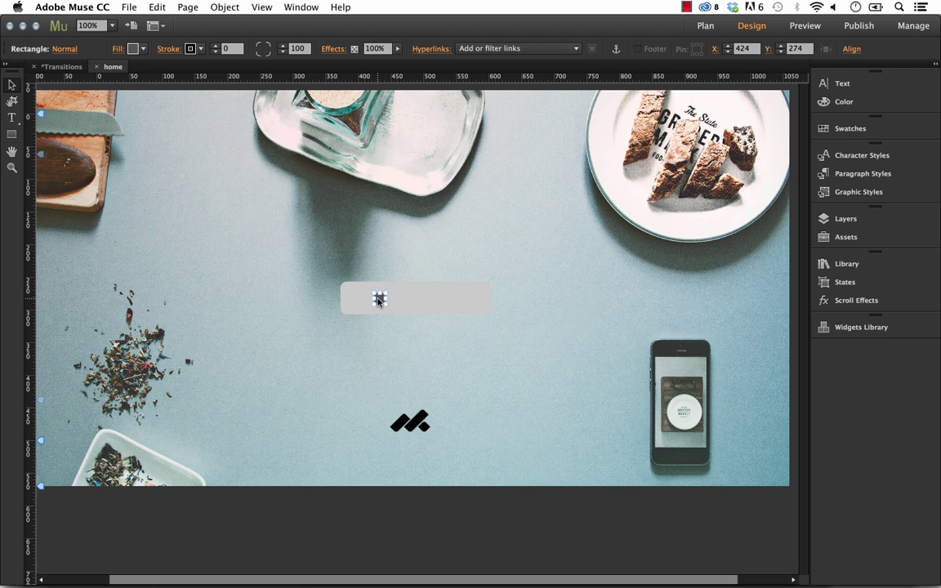
key("Delete")
Step: Make the button box taller and set its Fill and Stroke to None
left_click_drag(415, 319, 415, 333)
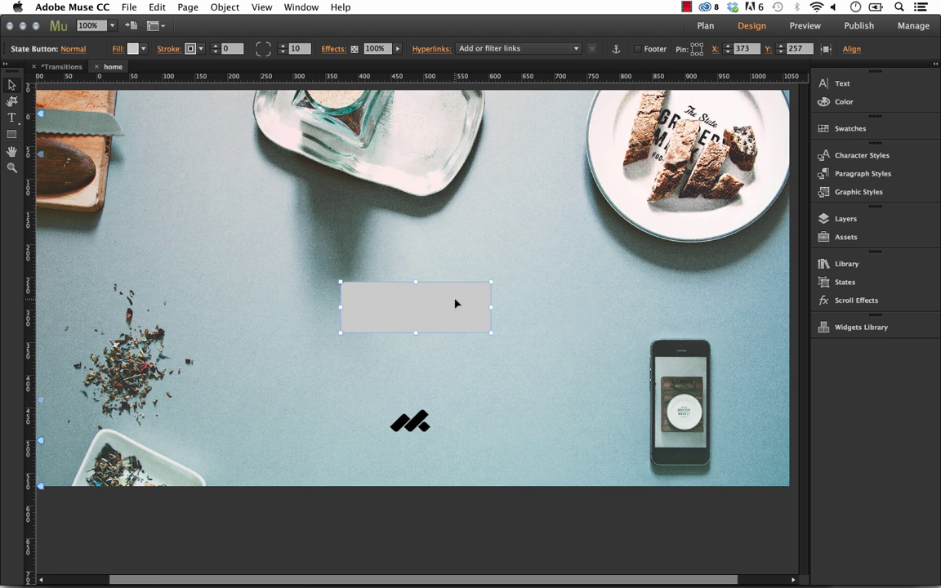
left_click_drag(457, 305, 450, 301)
left_click(131, 49)
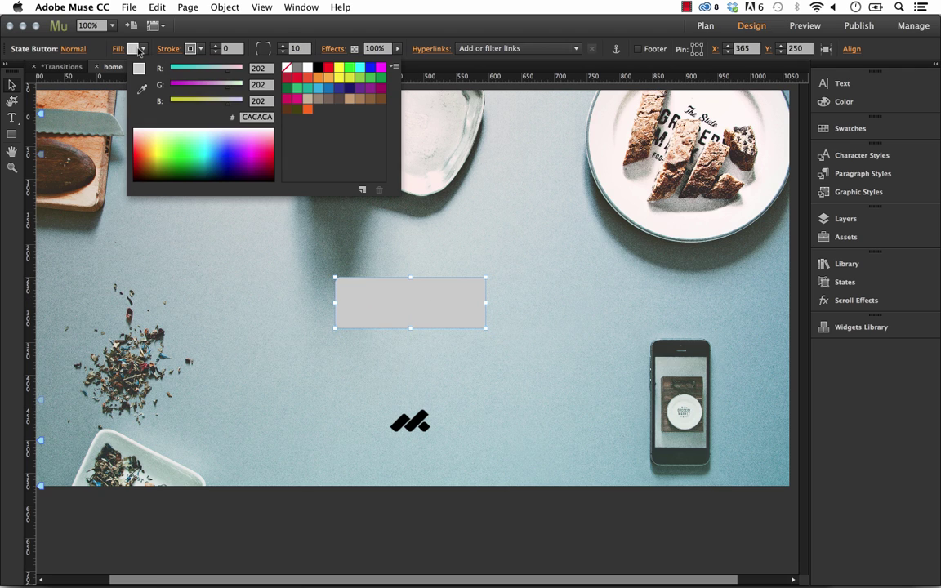
left_click(286, 68)
left_click(191, 49)
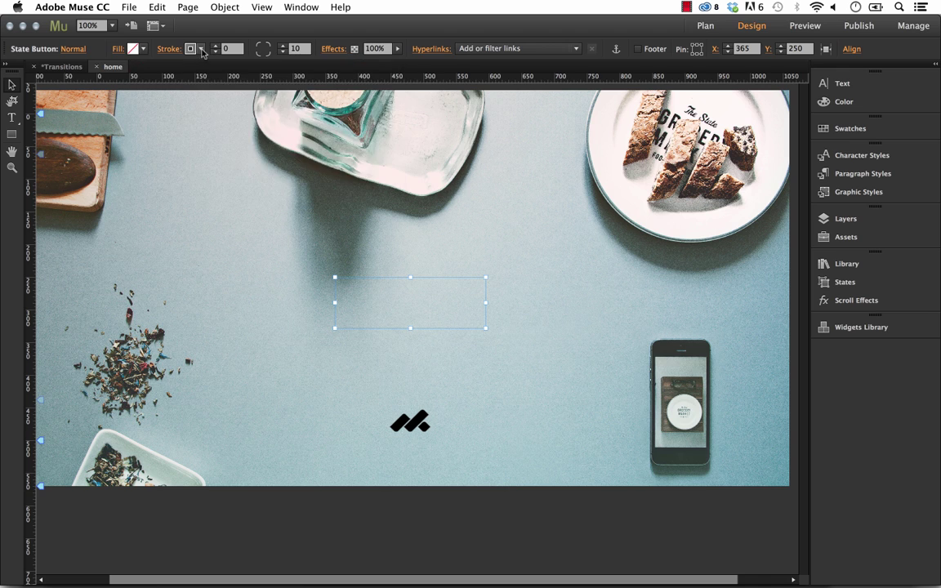
left_click(190, 48)
left_click(345, 70)
left_click(462, 254)
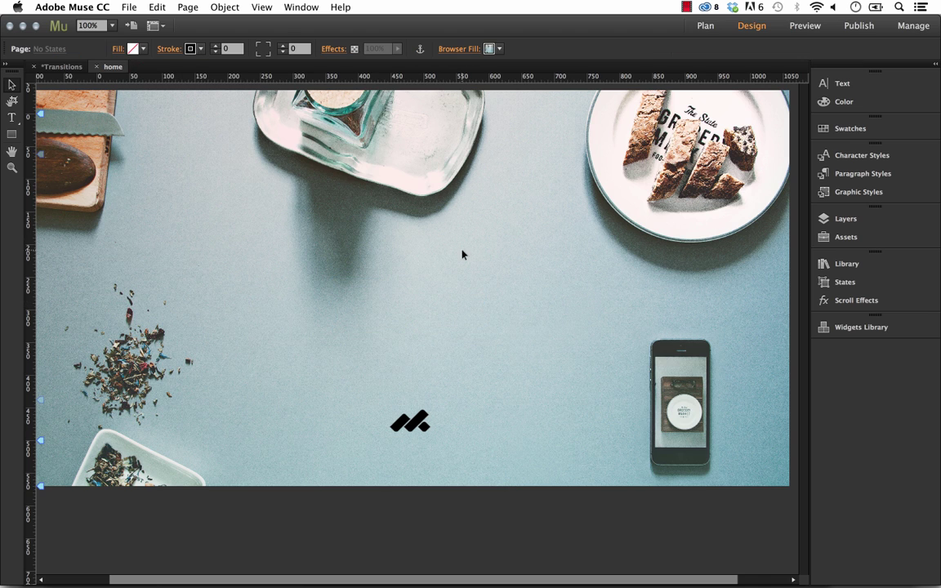
Step: Draw a thin white bar with no stroke and duplicate it below to form the hamburger icon
left_click(12, 134)
mouse_move(271, 301)
left_mouse_down()
mouse_move(409, 305)
mouse_move(303, 308)
left_mouse_up()
left_click(191, 49)
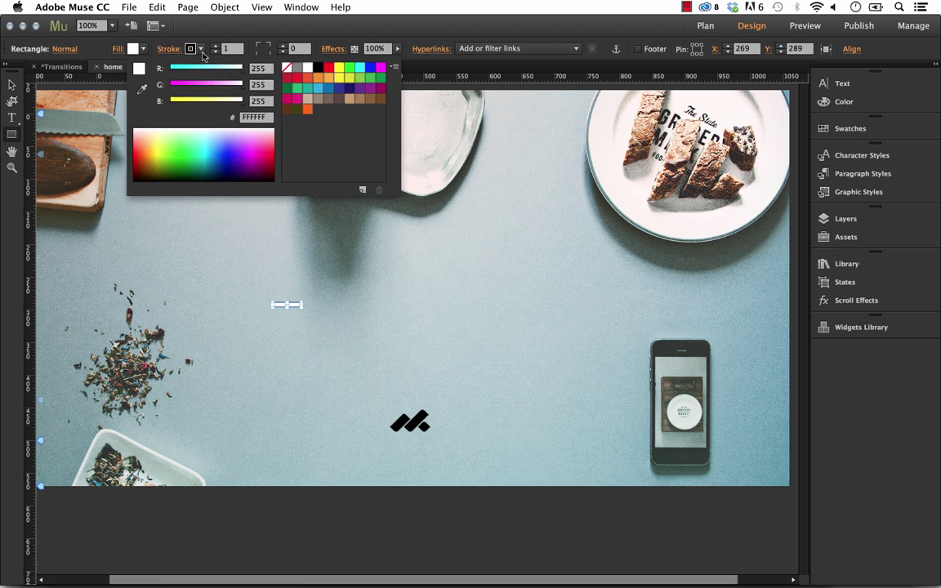
left_click(216, 52)
left_click(11, 85)
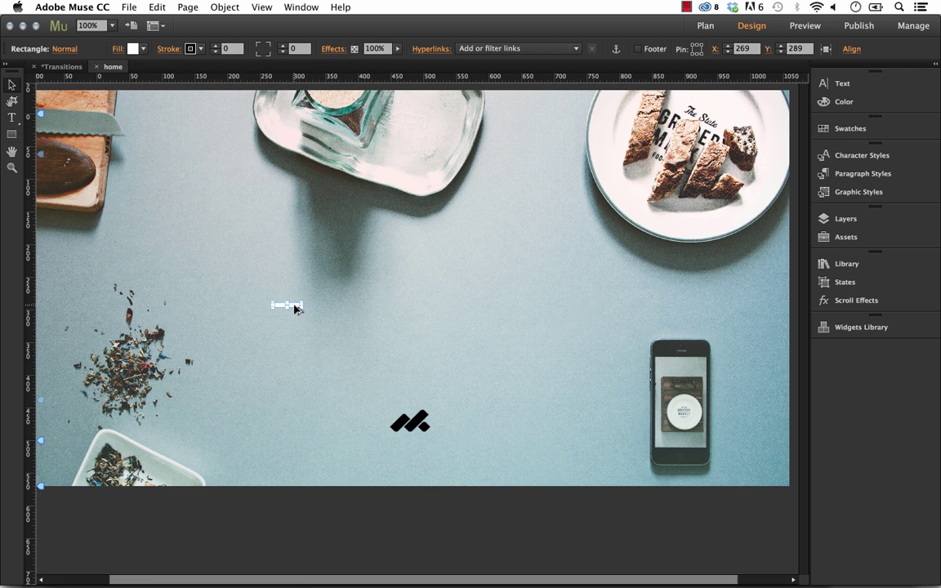
left_click_drag(290, 307, 295, 316)
Step: Move the three-bar hamburger icon down and to the left
left_click(266, 291)
left_click(286, 298)
left_click(286, 298)
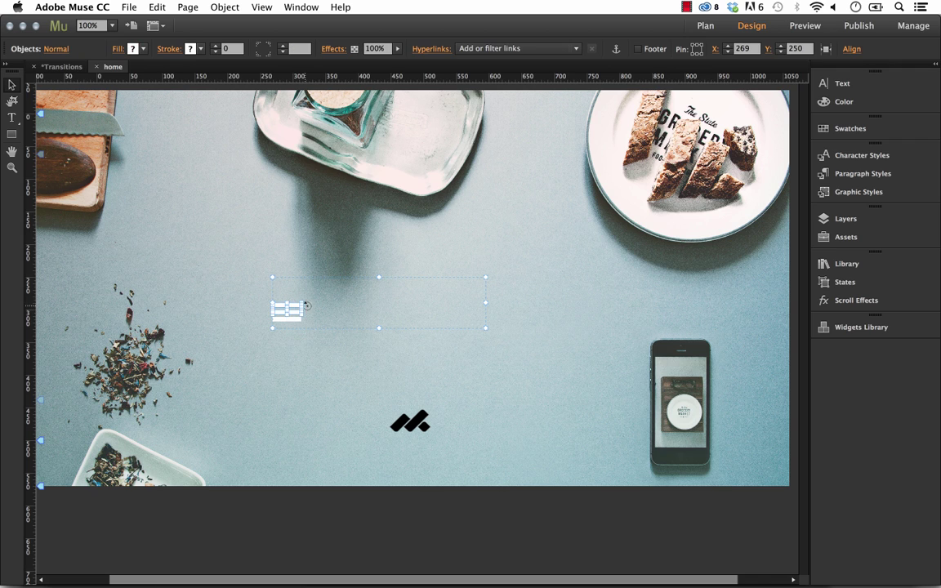
left_click(296, 321)
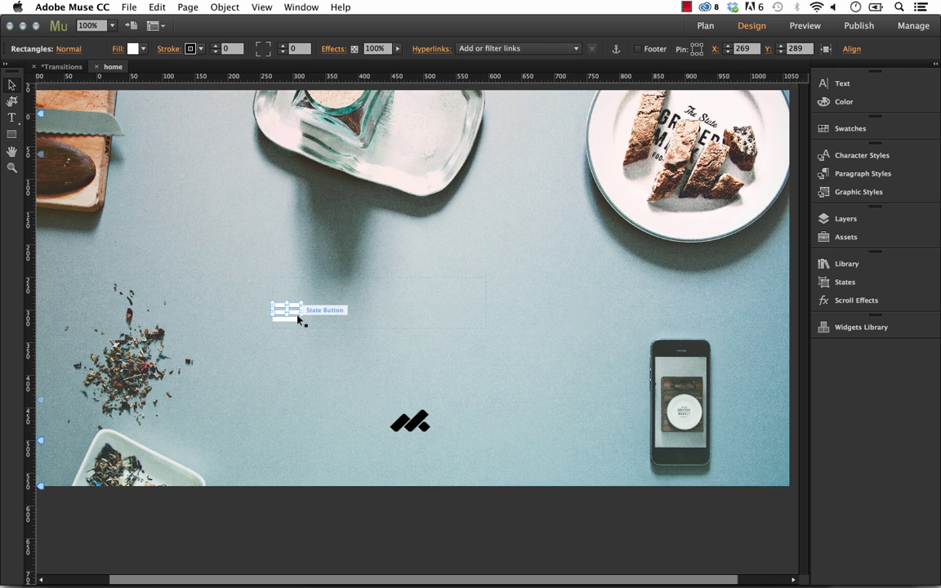
left_click(296, 321)
left_click(296, 320)
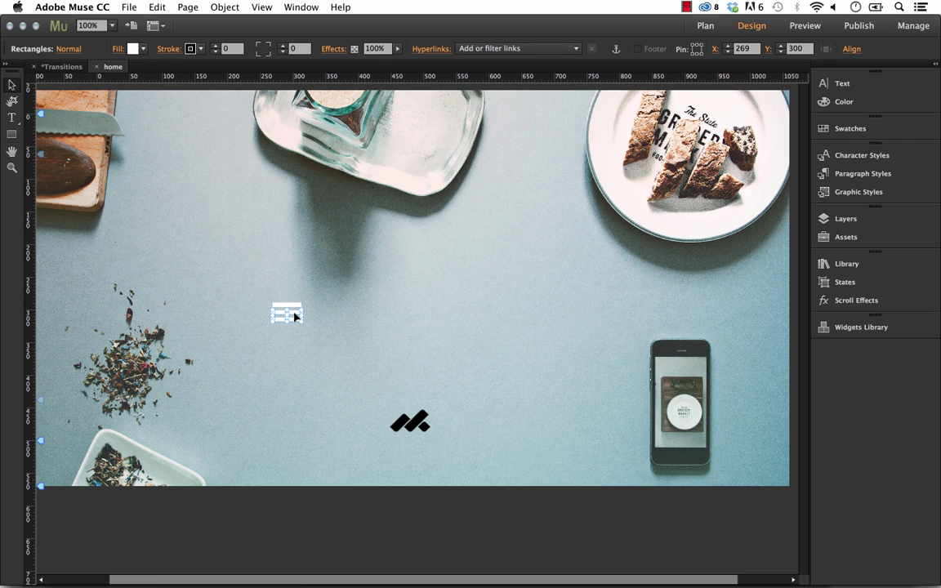
left_click_drag(296, 321, 275, 370)
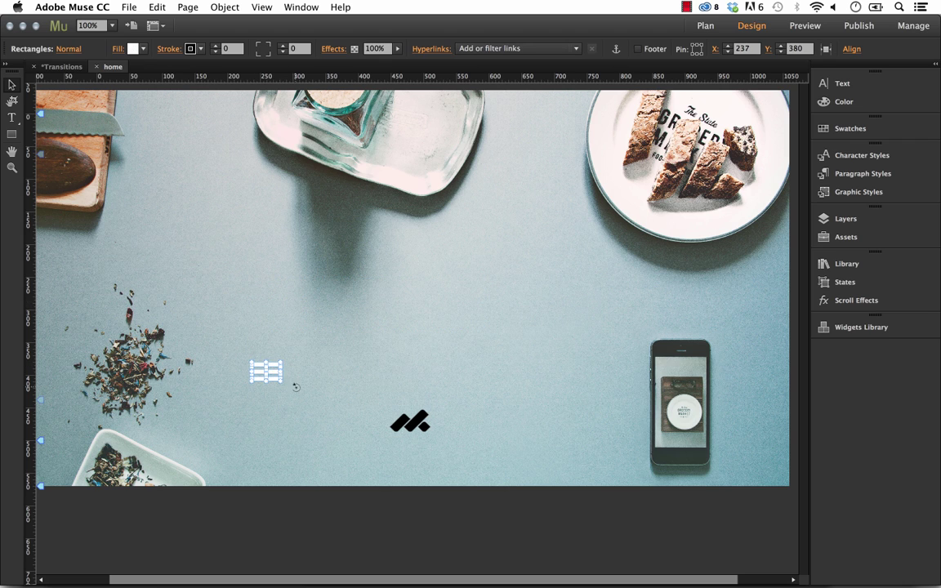
left_click(296, 383)
Step: Lower the hamburger icon further so it sits level with the black logo
left_click(353, 330)
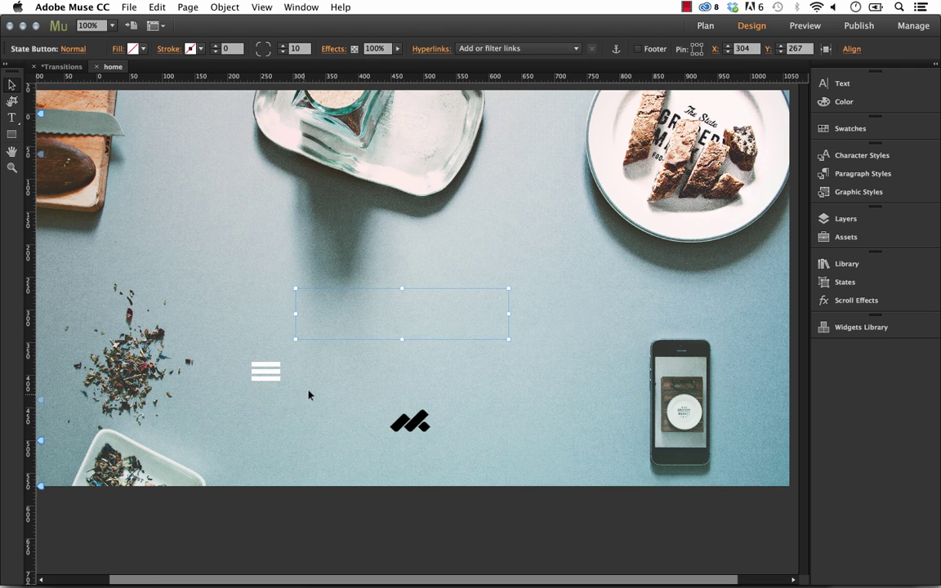
left_click(282, 404)
left_click(255, 362)
left_click_drag(272, 369, 285, 387)
left_click(282, 345)
left_click(405, 422)
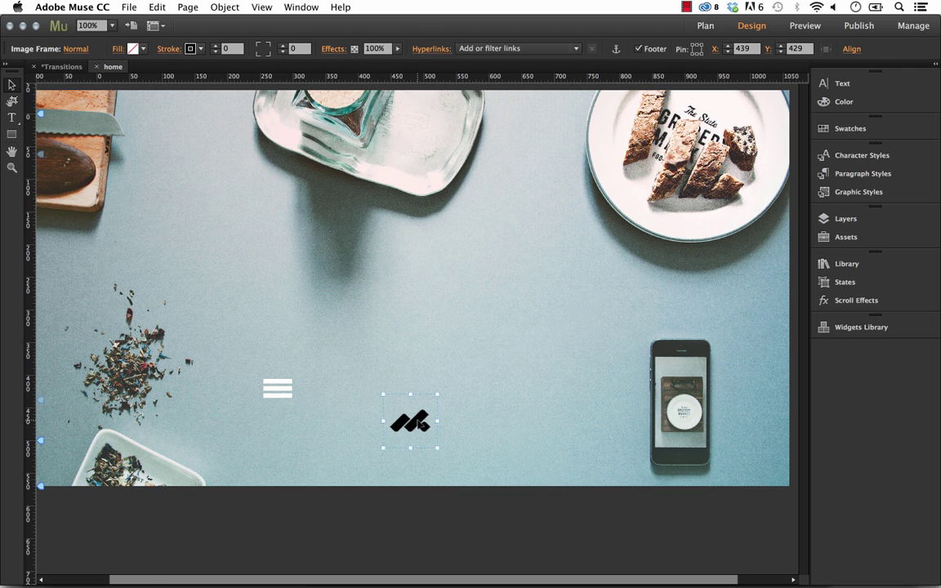
left_click(161, 189)
Step: Create a text frame reading MENU, sized 24 pt and coloured White
left_click(12, 117)
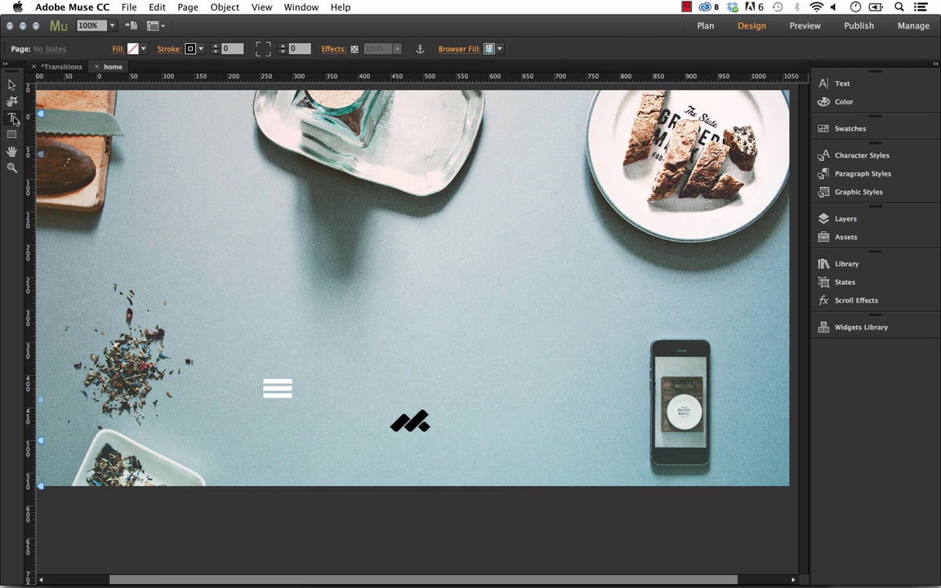
left_click_drag(177, 255, 277, 275)
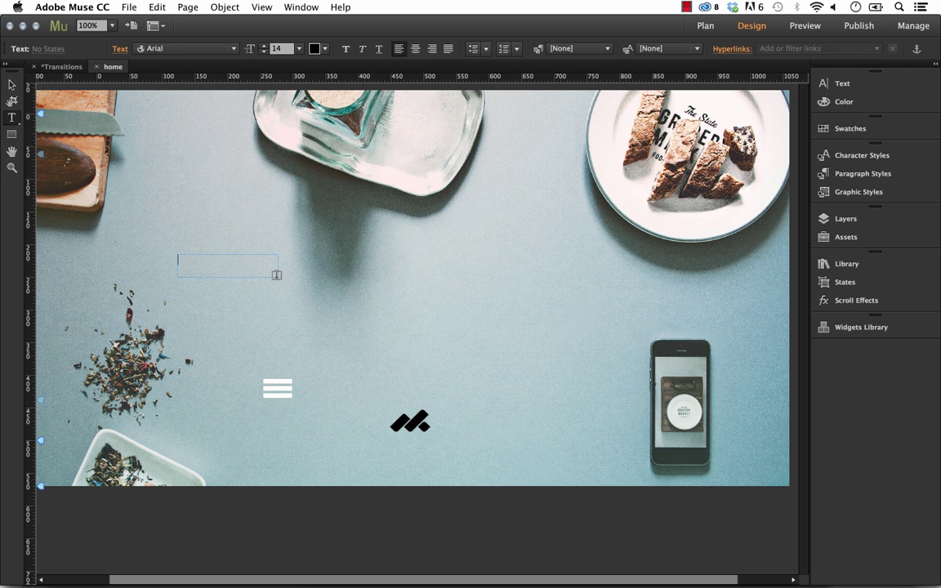
type("MENU")
key("super+a")
left_click(264, 45)
left_click(264, 45)
left_click(265, 46)
left_click(265, 46)
left_click(265, 45)
left_click(265, 46)
left_click(264, 46)
left_click(264, 45)
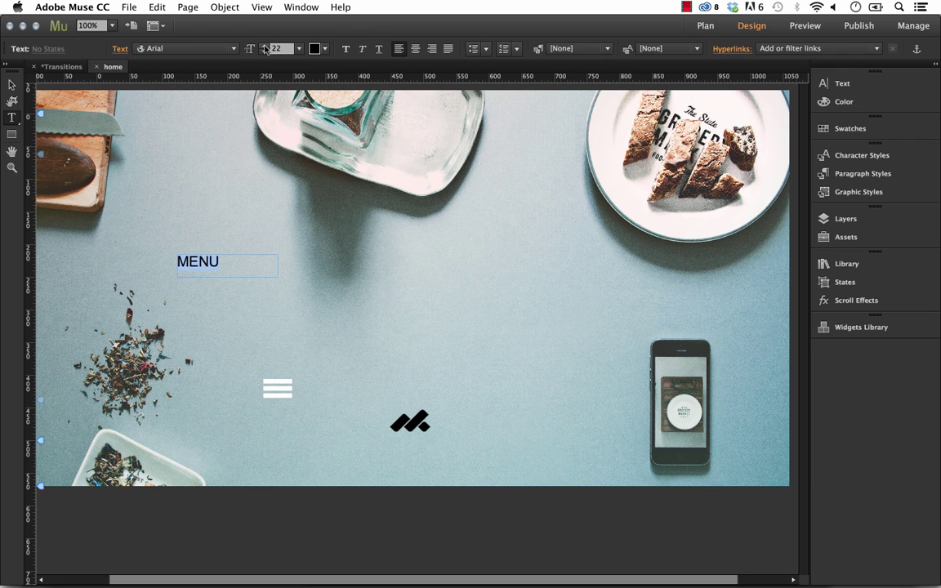
left_click(265, 46)
left_click(264, 46)
left_click(314, 48)
left_click(488, 72)
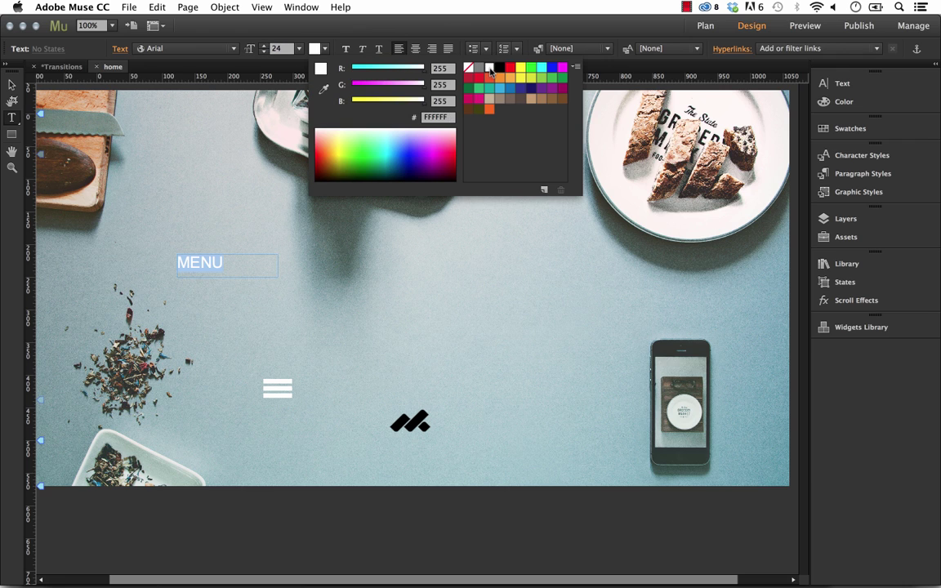
Step: Narrow the MENU frame to fit the word and move it beside the hamburger icon
left_click(12, 84)
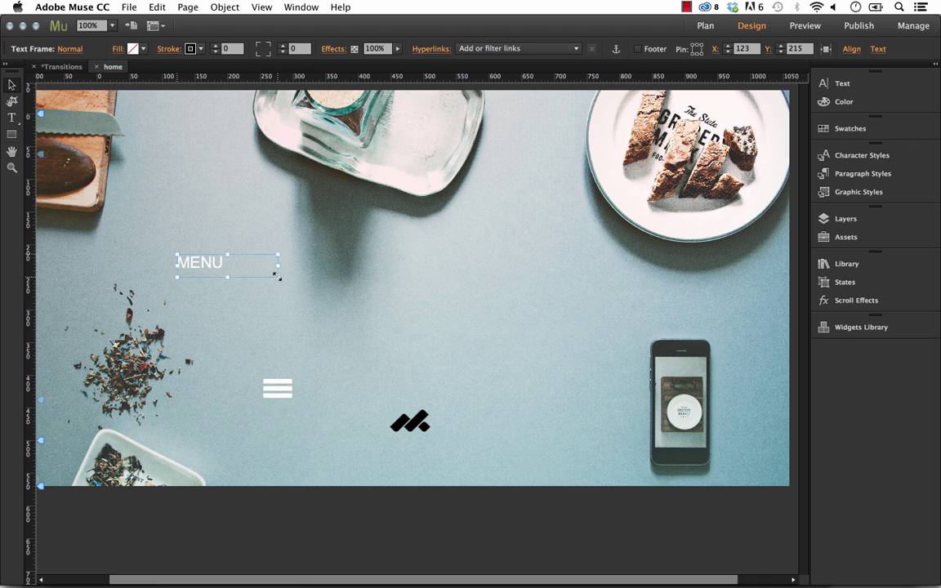
left_click_drag(278, 278, 218, 315)
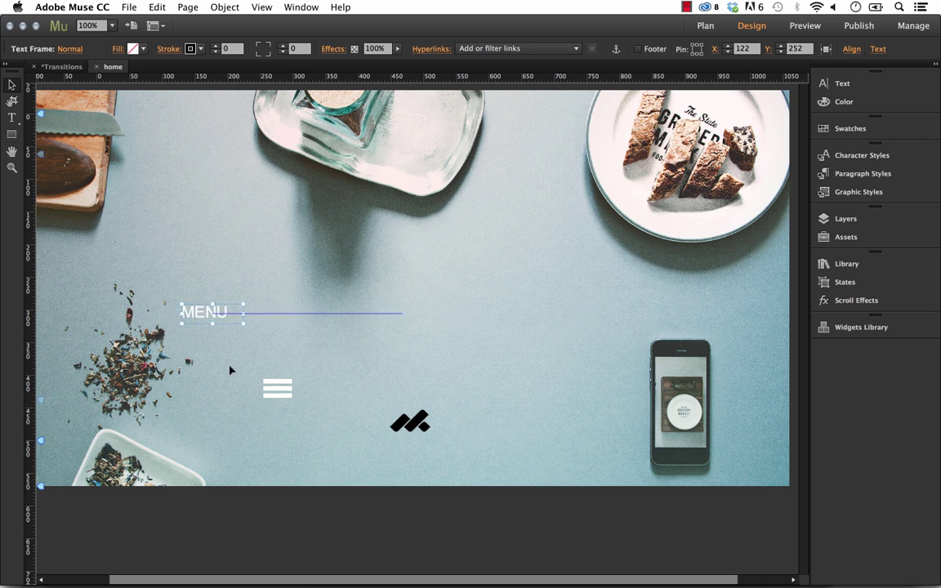
left_click_drag(230, 370, 239, 390)
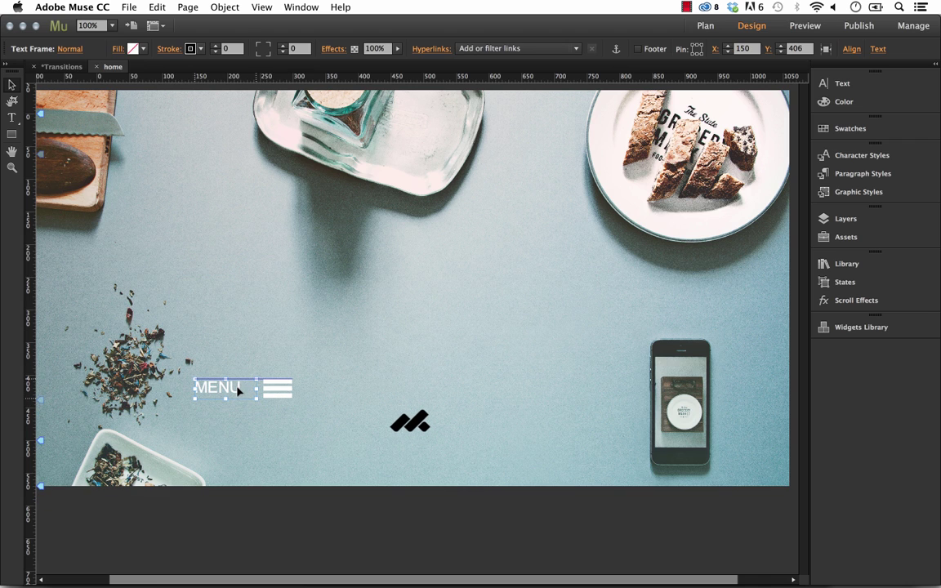
left_click(269, 438)
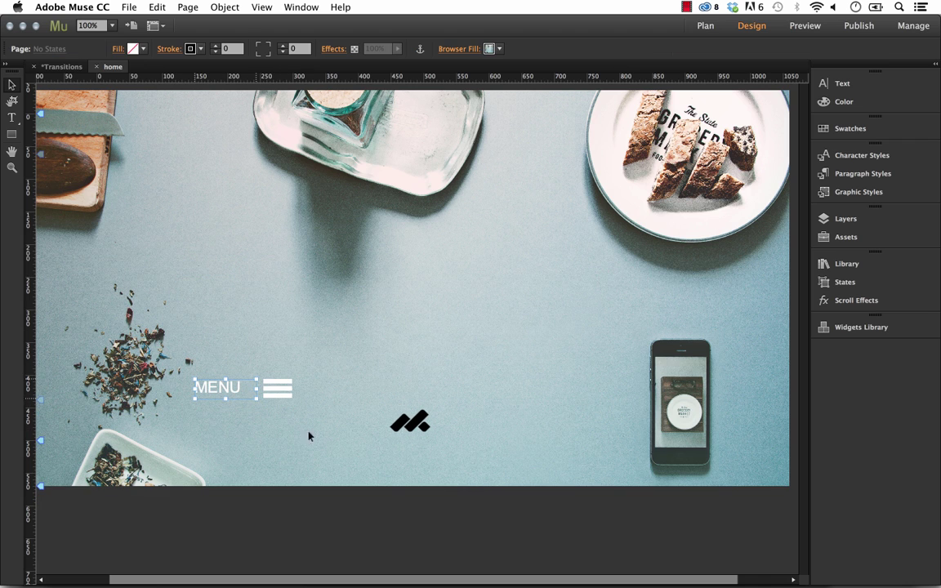
left_click(227, 398)
left_click_drag(292, 390, 251, 390)
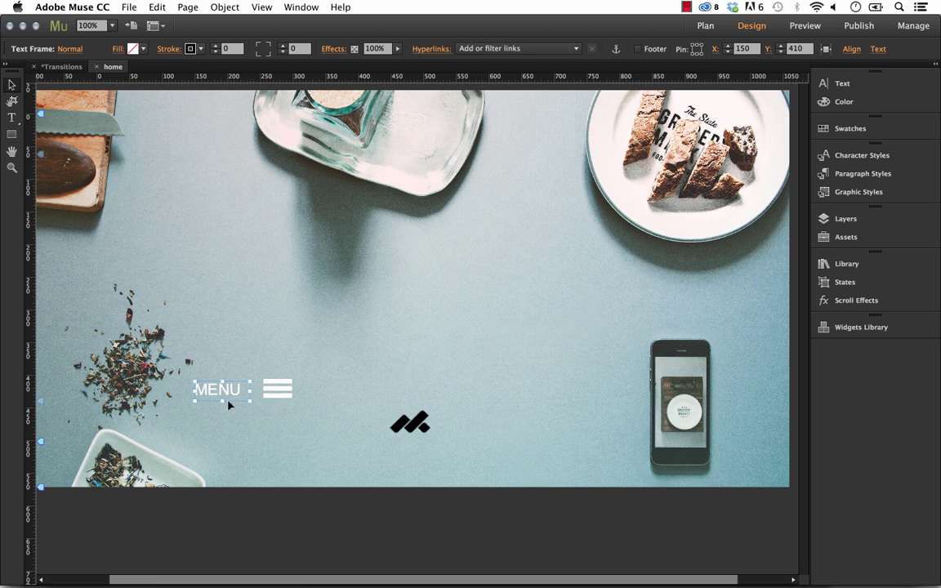
Step: Nudge the MENU text, then move it together with the hamburger icon to the page centre
left_click_drag(227, 395, 233, 392)
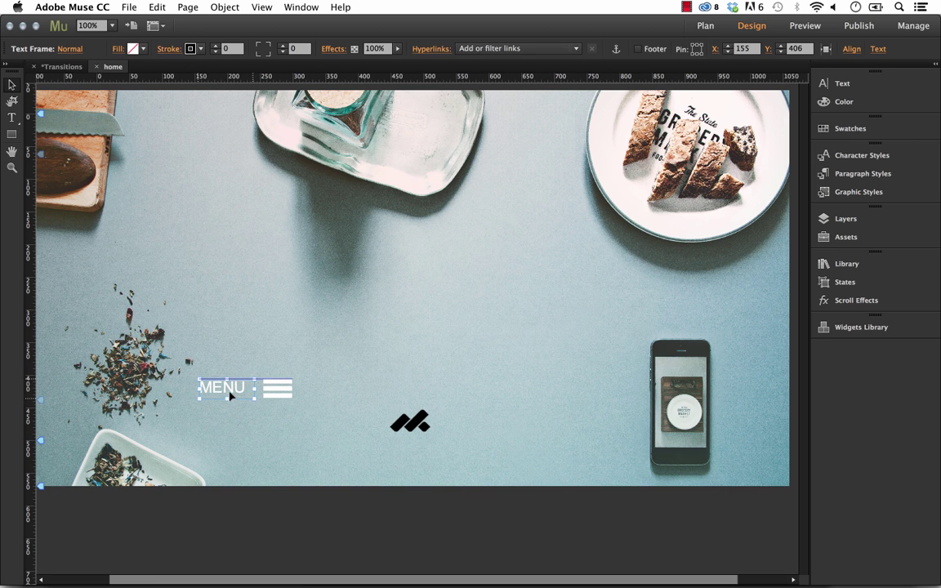
left_click(278, 388, "shift")
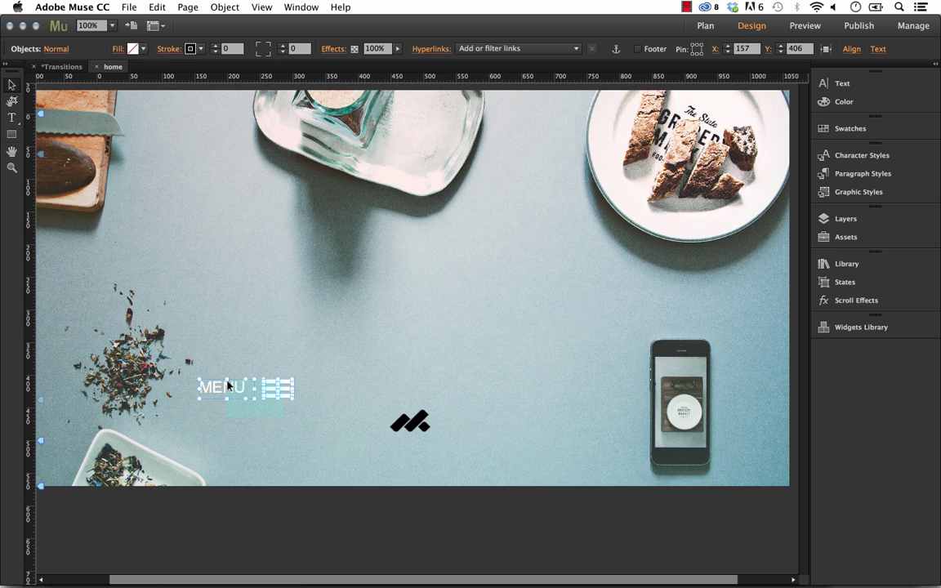
left_click_drag(225, 399, 395, 314)
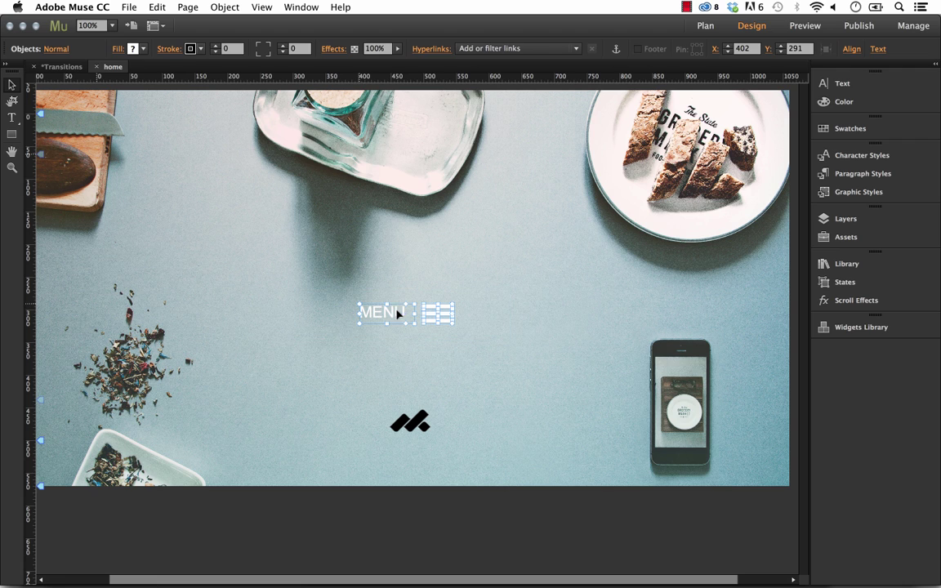
left_click(563, 396)
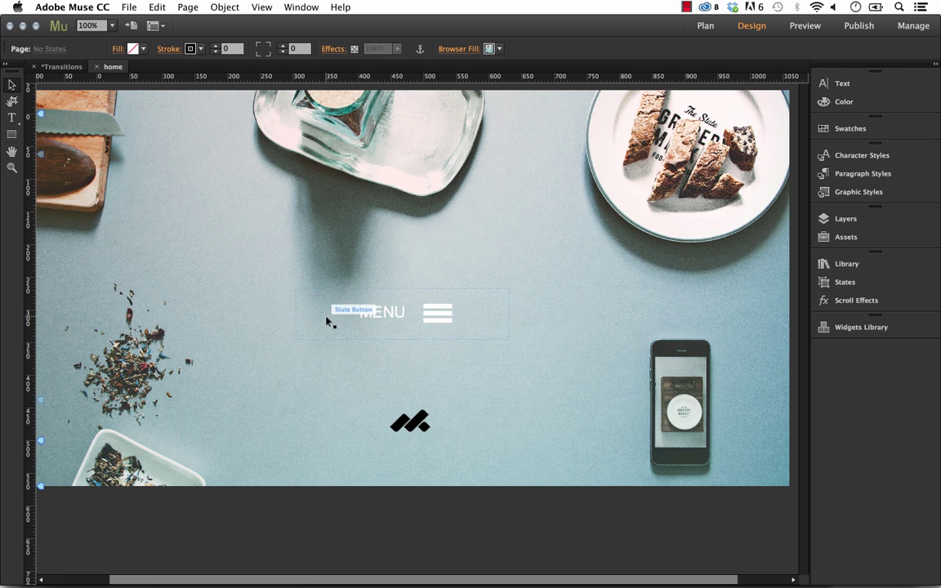
Step: Shift the MENU state button slightly right and select the MENU text inside it
left_click(407, 299)
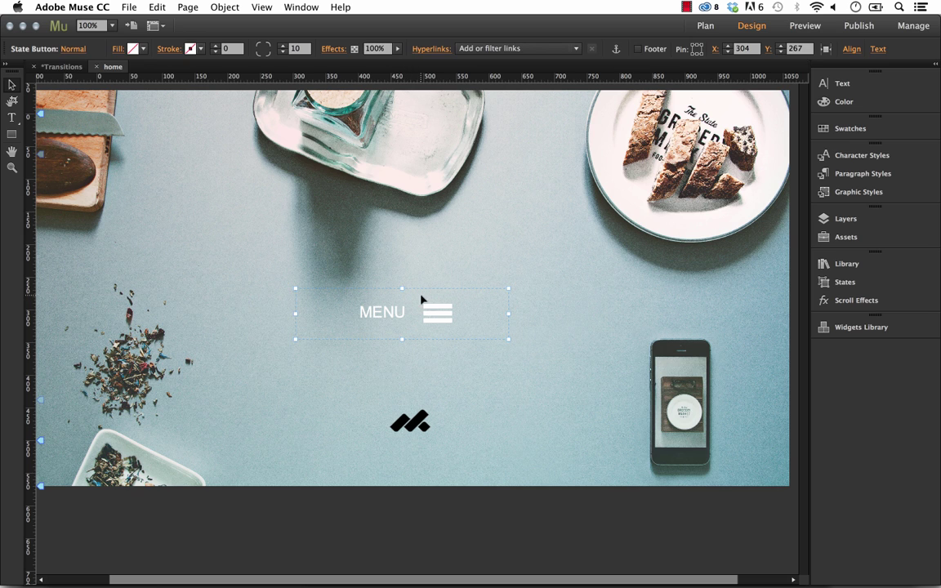
mouse_move(422, 301)
left_mouse_down()
mouse_move(480, 276)
mouse_move(291, 232)
mouse_move(441, 288)
mouse_move(420, 294)
mouse_move(431, 301)
left_mouse_up()
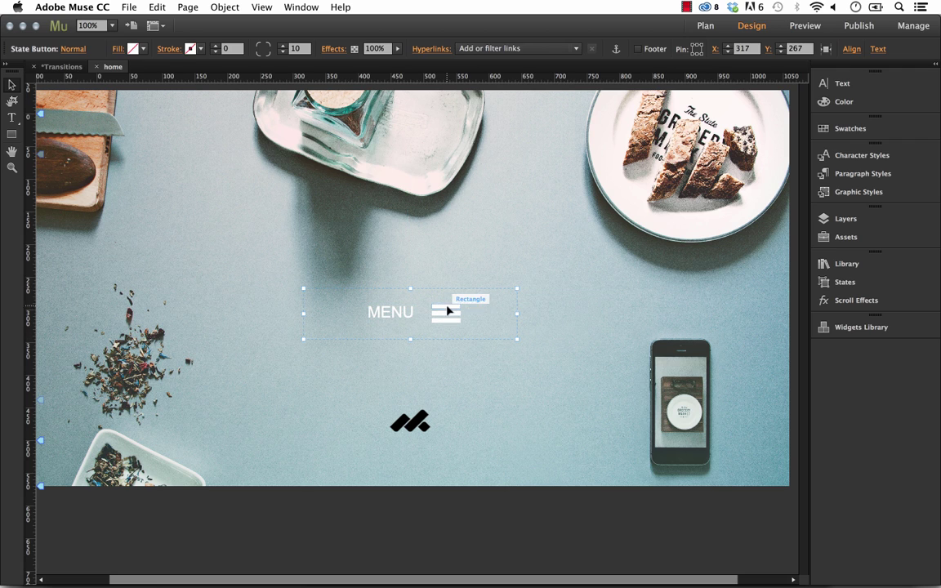
left_click(400, 317)
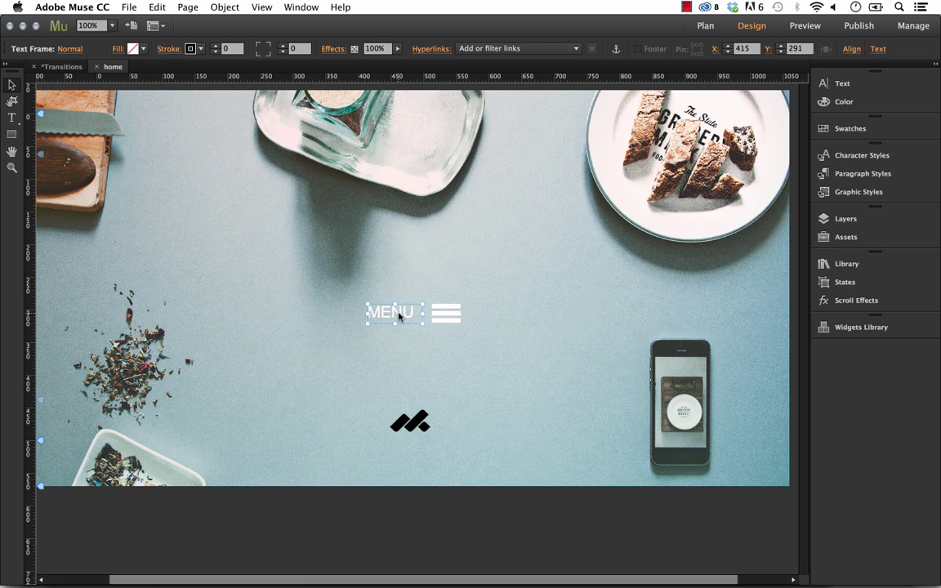
key("Escape")
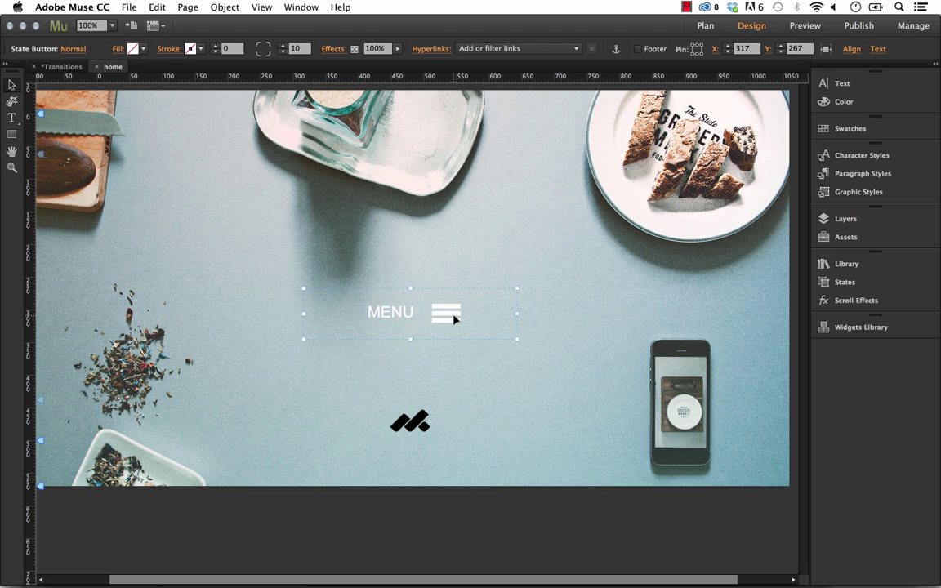
left_click(384, 315)
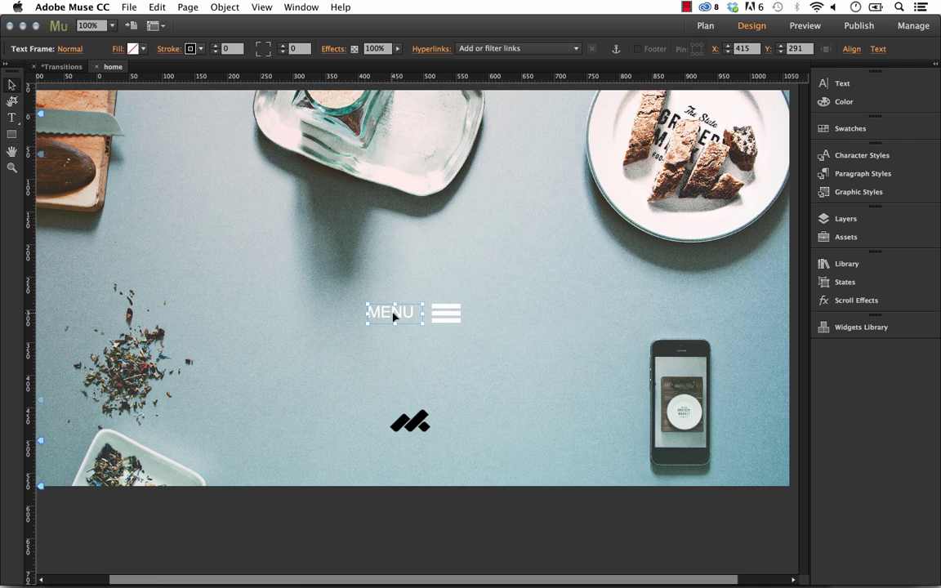
Step: In the Rollover state, make the MENU text orange
left_click(70, 49)
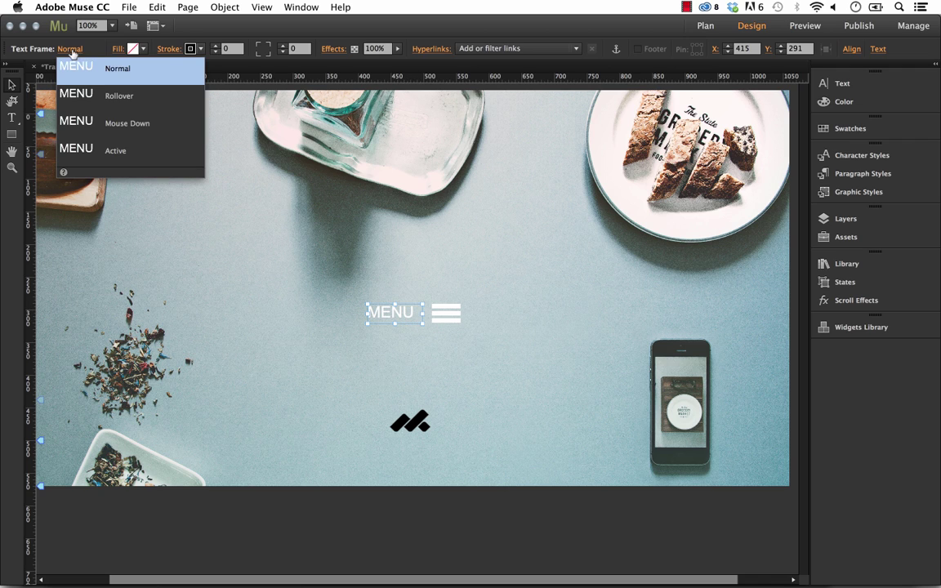
left_click(127, 99)
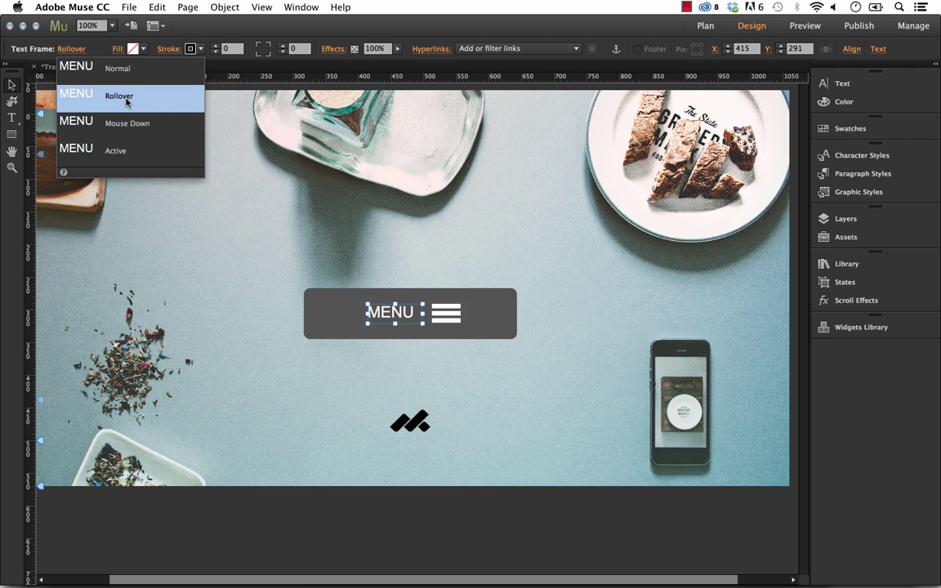
left_click(845, 84)
left_click(776, 115)
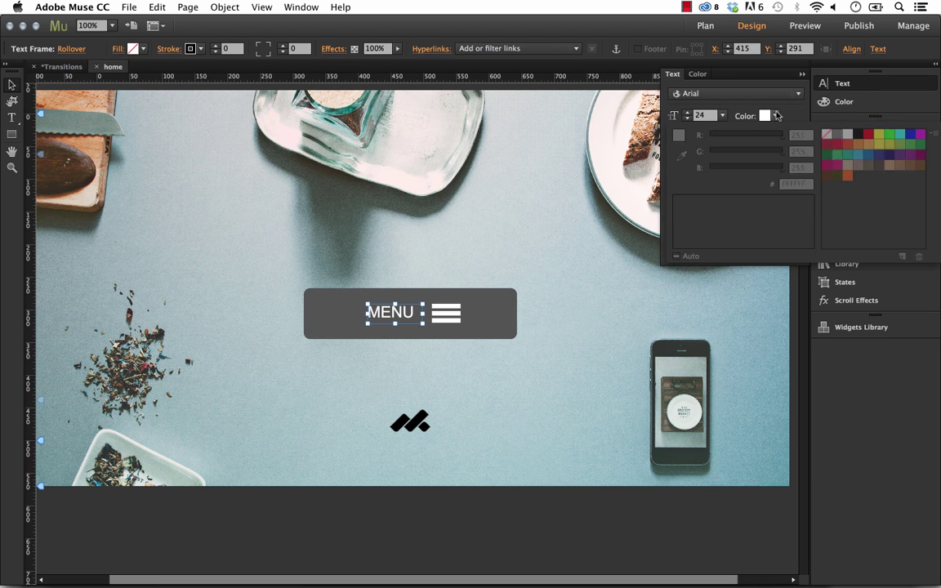
left_click(852, 178)
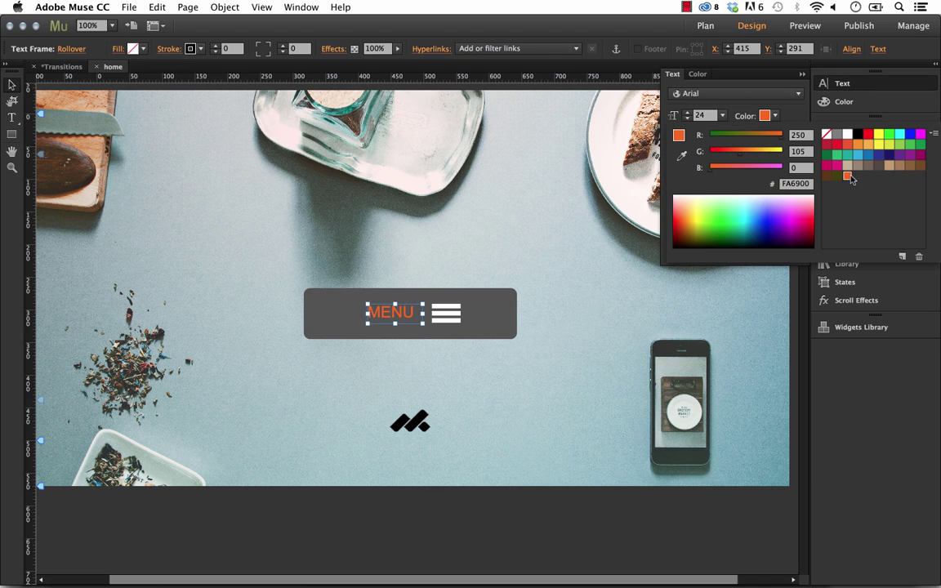
Step: Fill the hamburger bars with blue 29ABE2 in the Rollover state
left_click(447, 321)
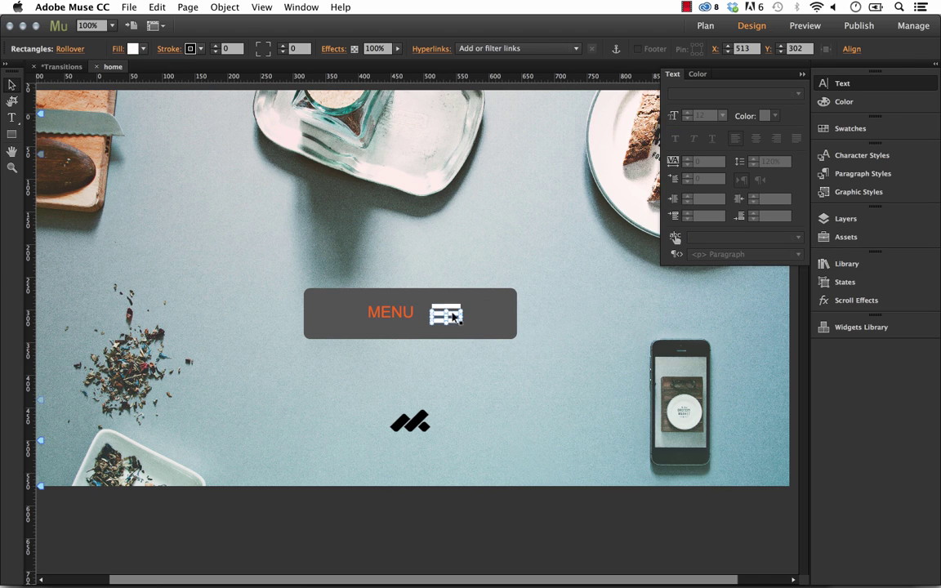
left_click(455, 309, "shift")
left_click(70, 49)
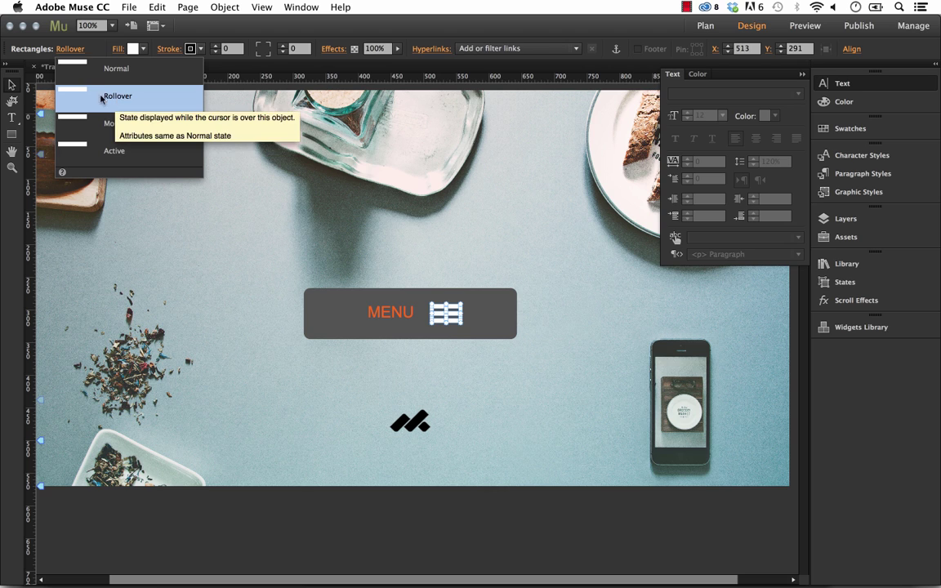
left_click(735, 85)
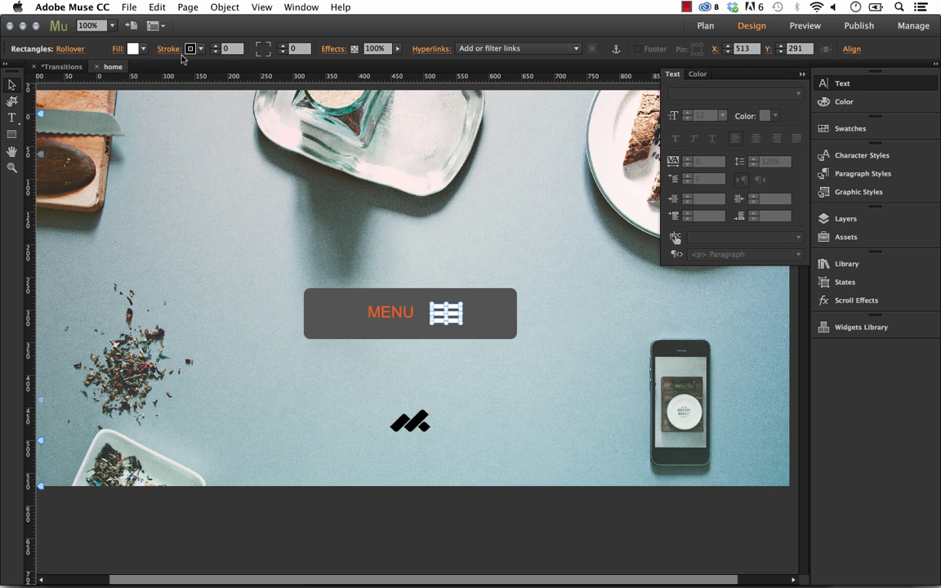
left_click(143, 49)
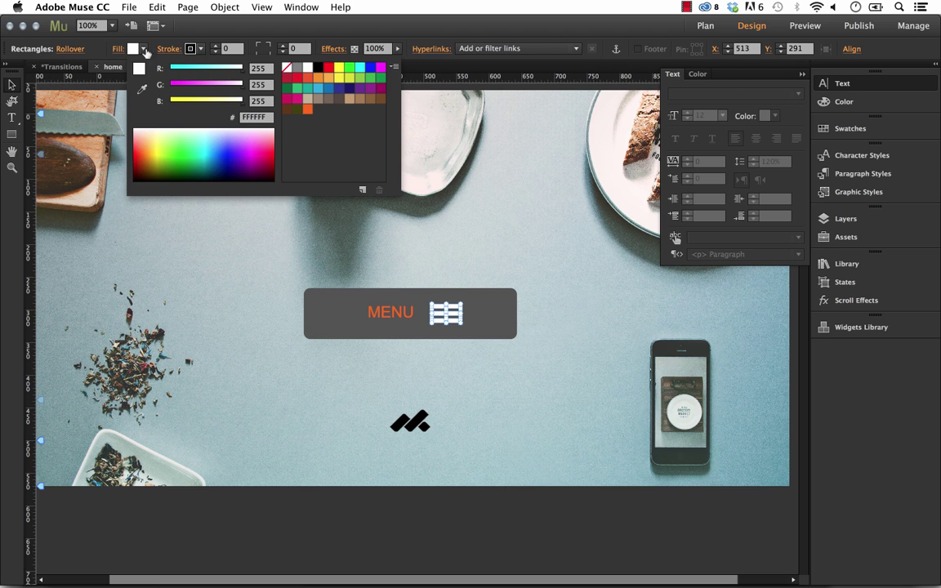
left_click(318, 89)
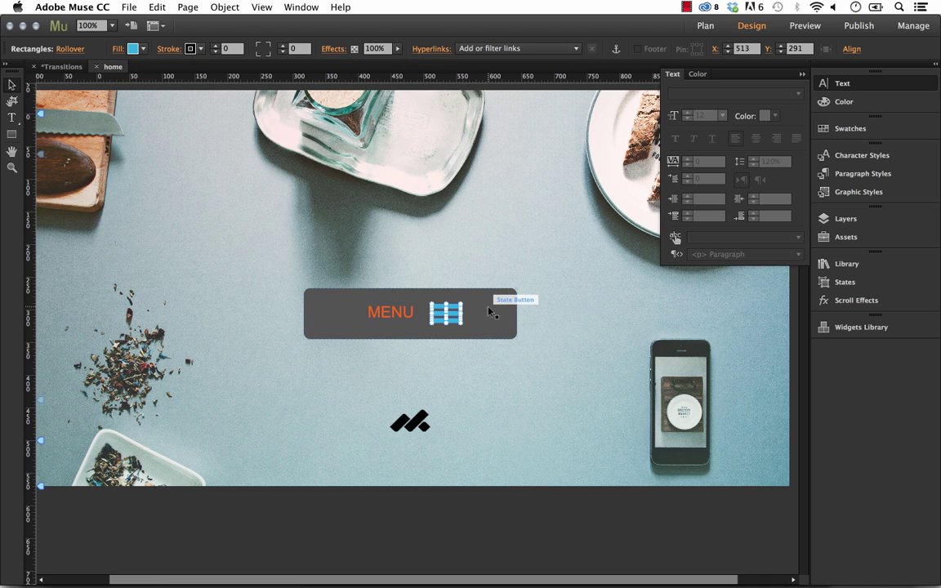
Step: Give the State Button a black 000000 Rollover fill
left_click(348, 322)
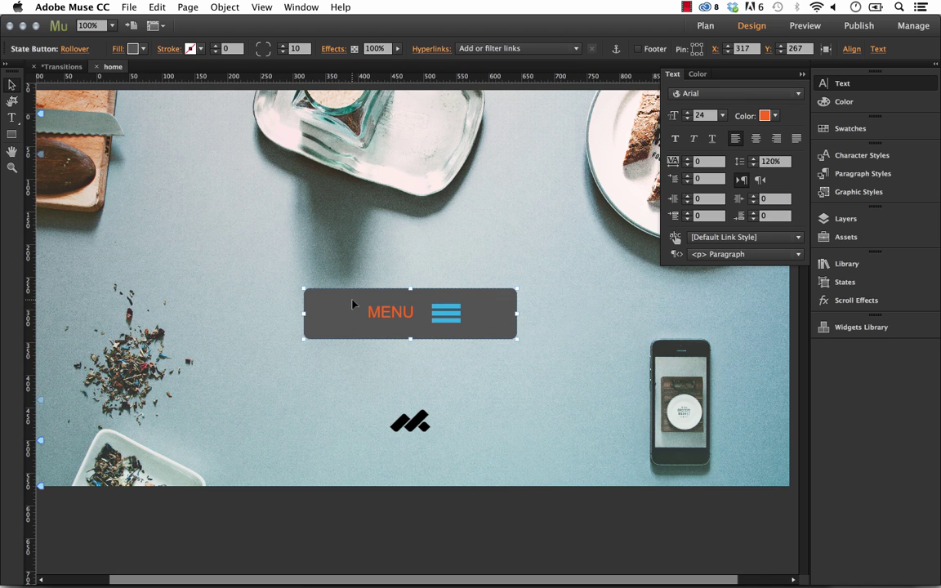
left_click(143, 50)
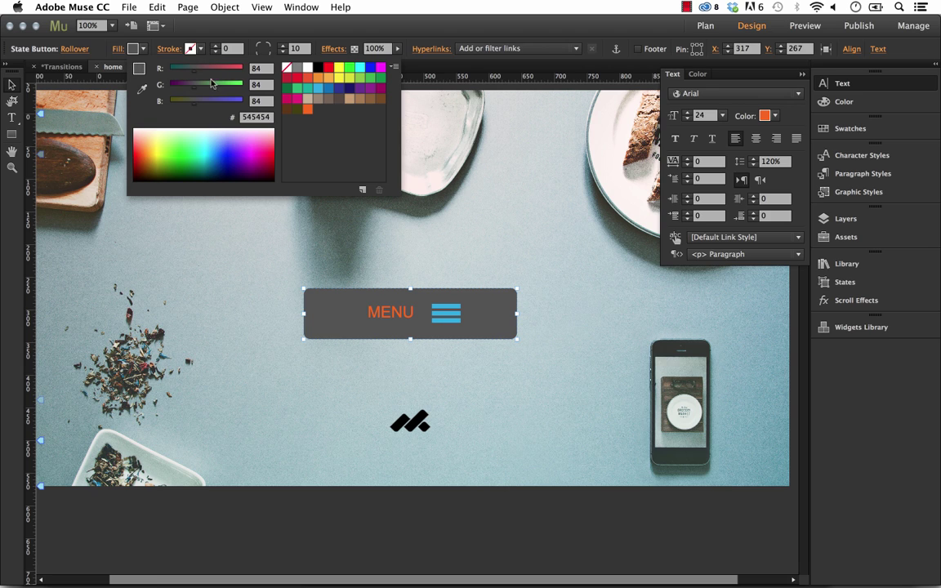
left_click(319, 69)
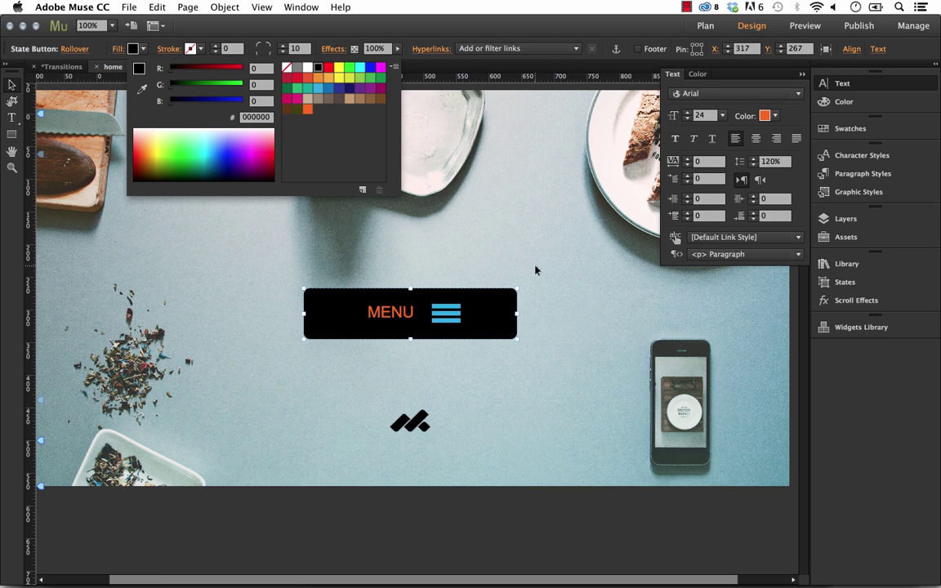
left_click(599, 313)
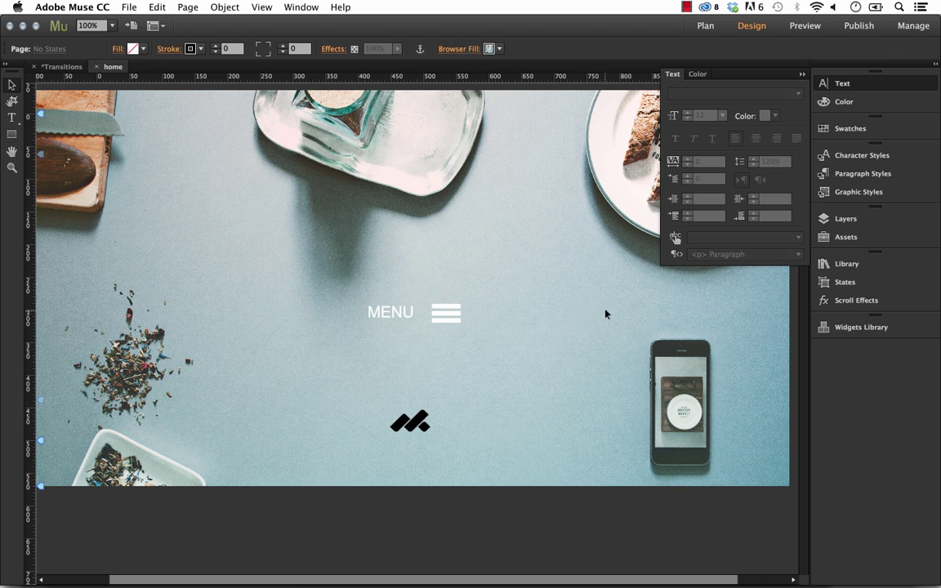
Step: Review the MENU button's Rollover state and its MENU text
left_click(483, 313)
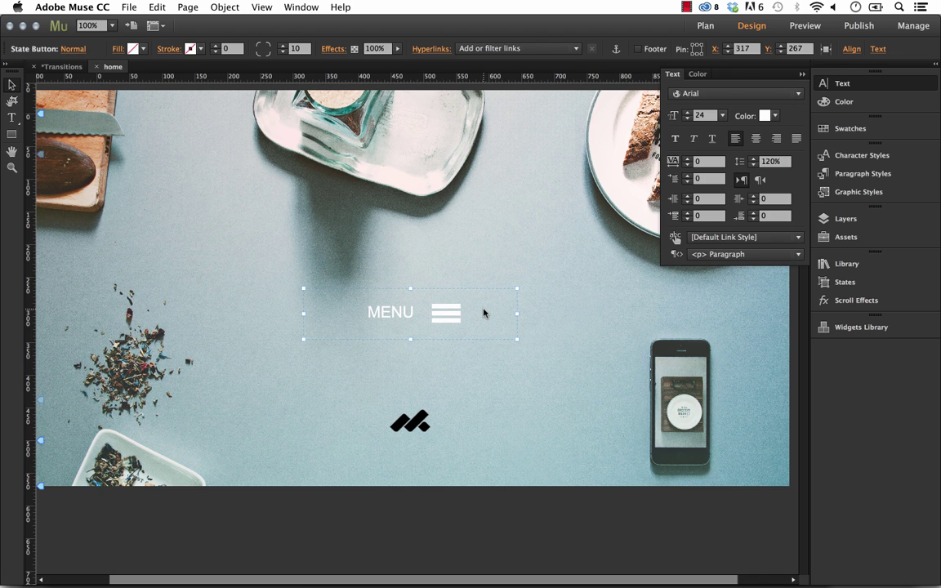
left_click(73, 50)
left_click(125, 97)
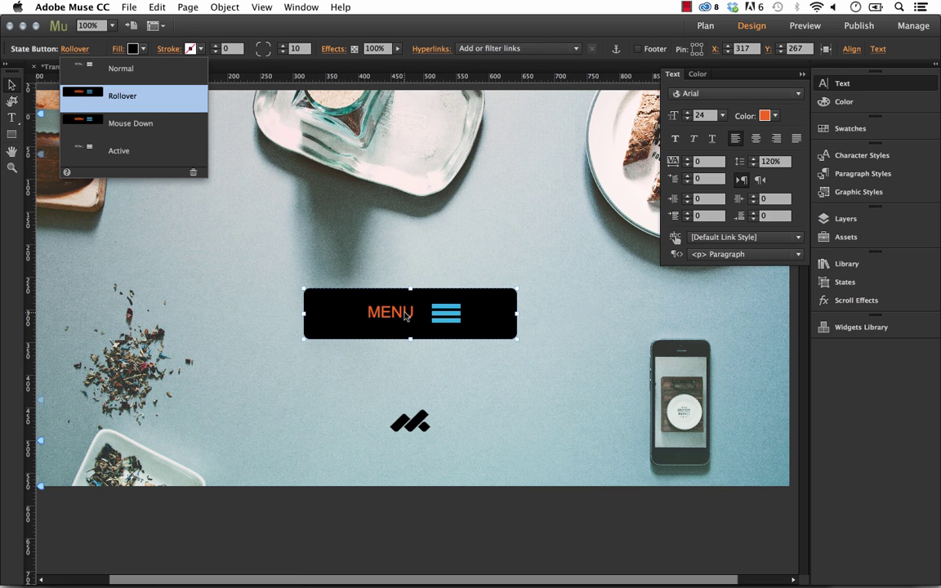
left_click(496, 247)
left_click(386, 314)
left_click(395, 315)
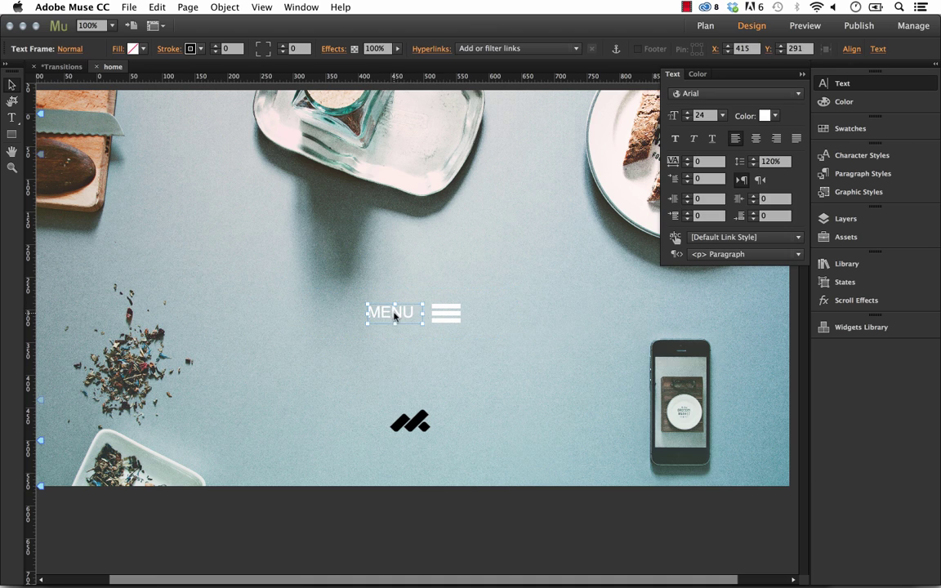
left_click(447, 289)
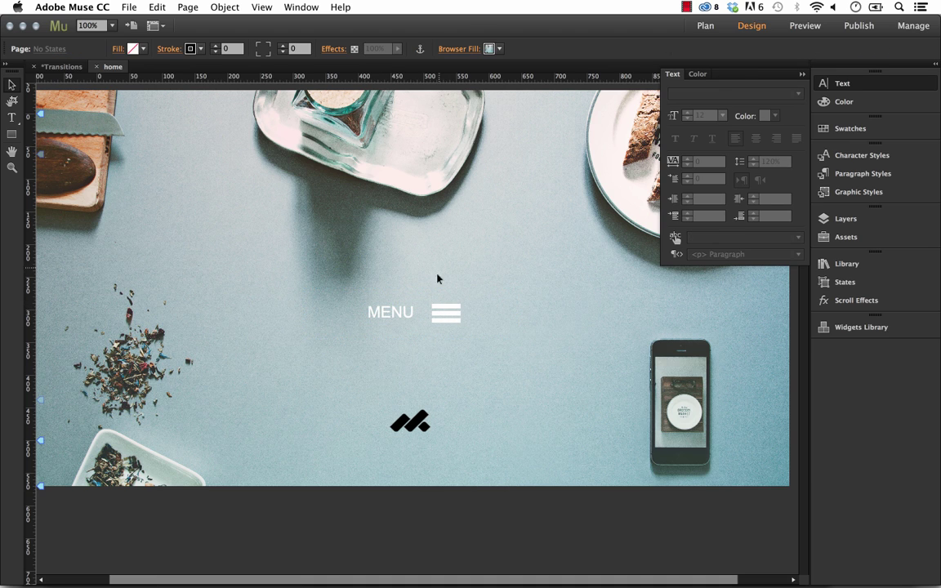
Step: Link the MENU button to the home page and preview the page in the browser
left_click(419, 306)
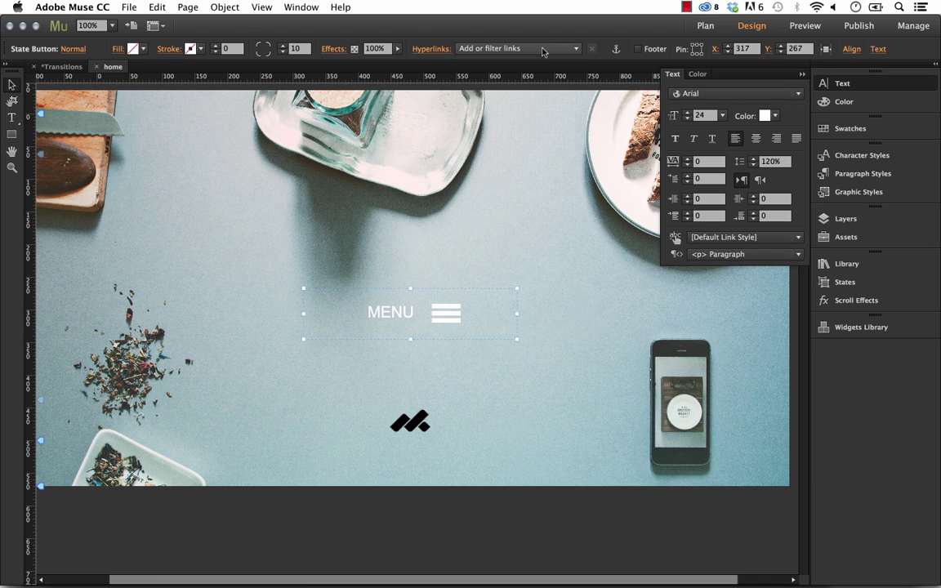
left_click(488, 49)
left_click(494, 105)
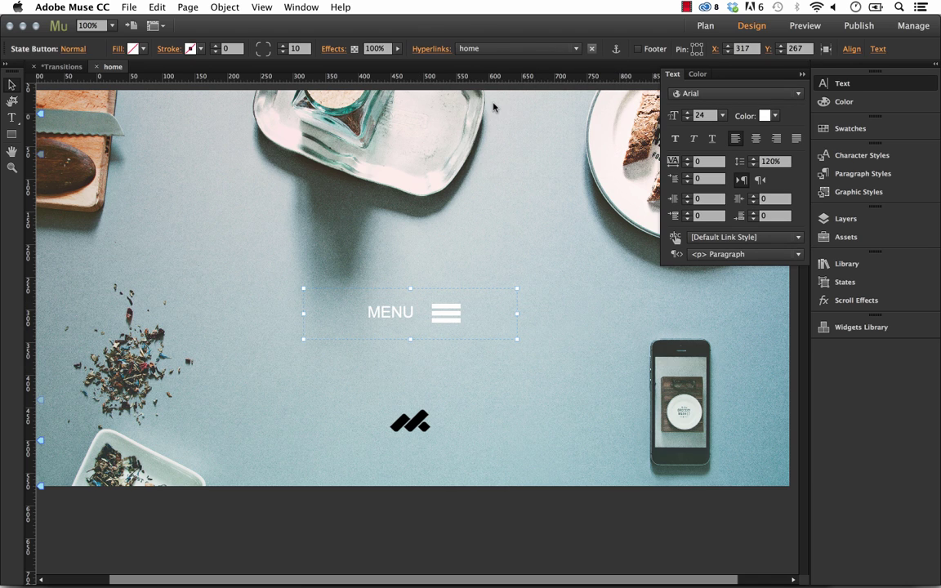
left_click(494, 202)
left_click(129, 8)
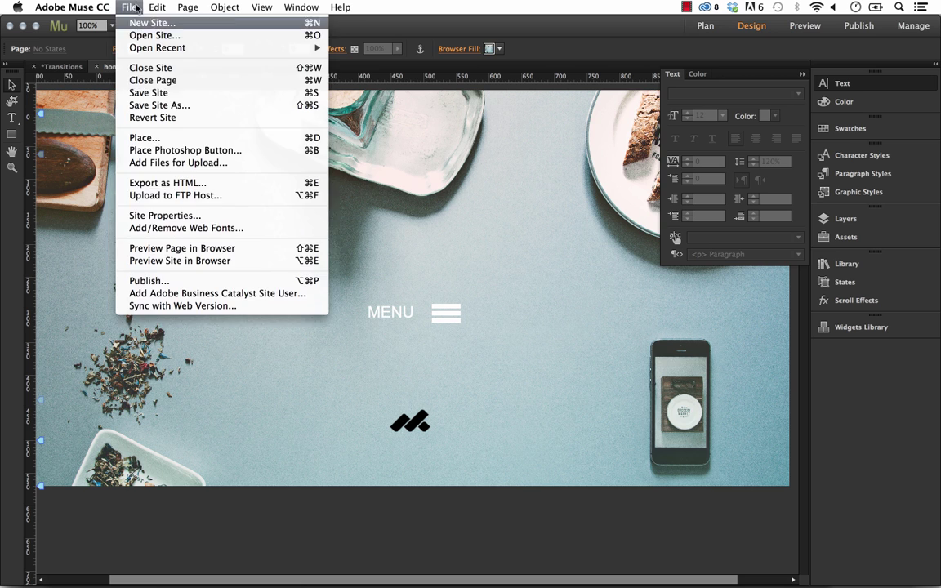
left_click(167, 226)
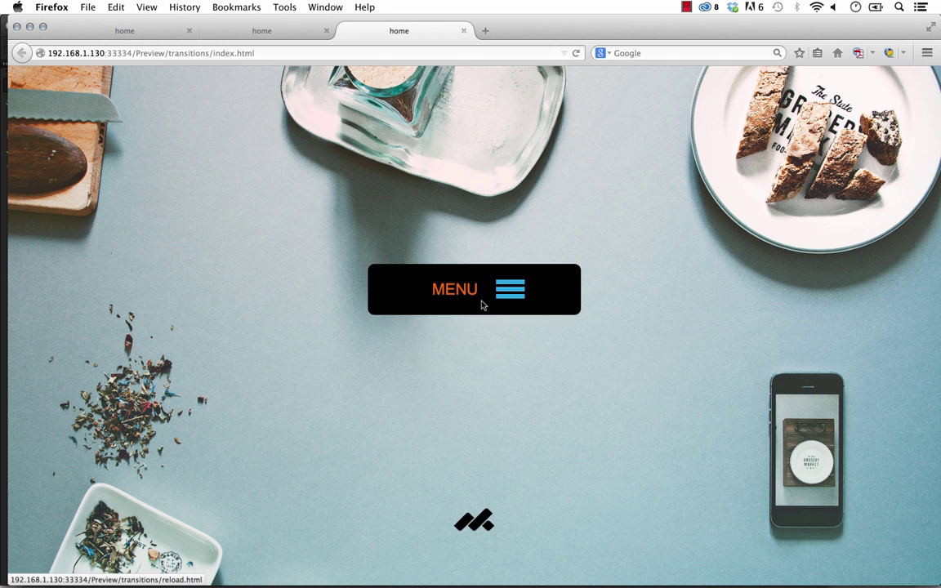
left_click(359, 571)
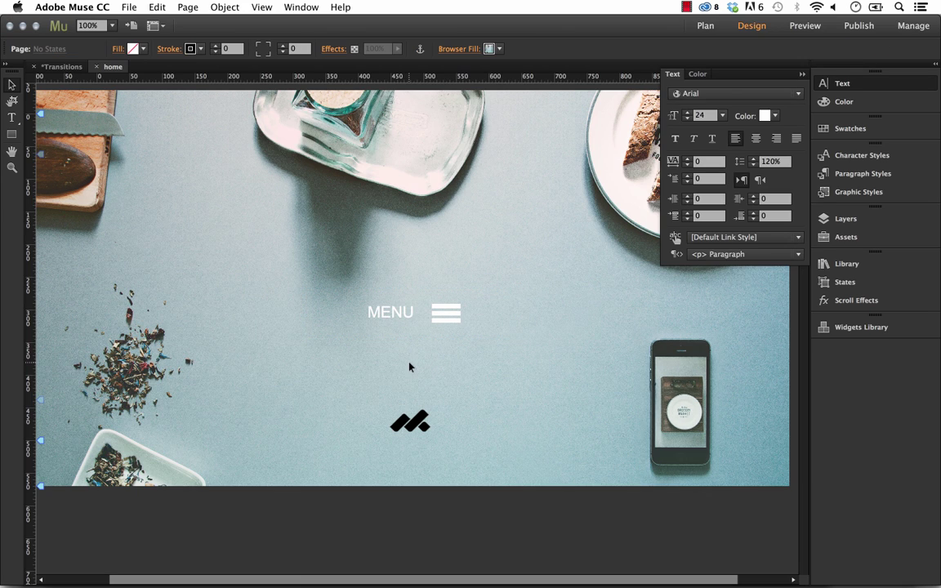